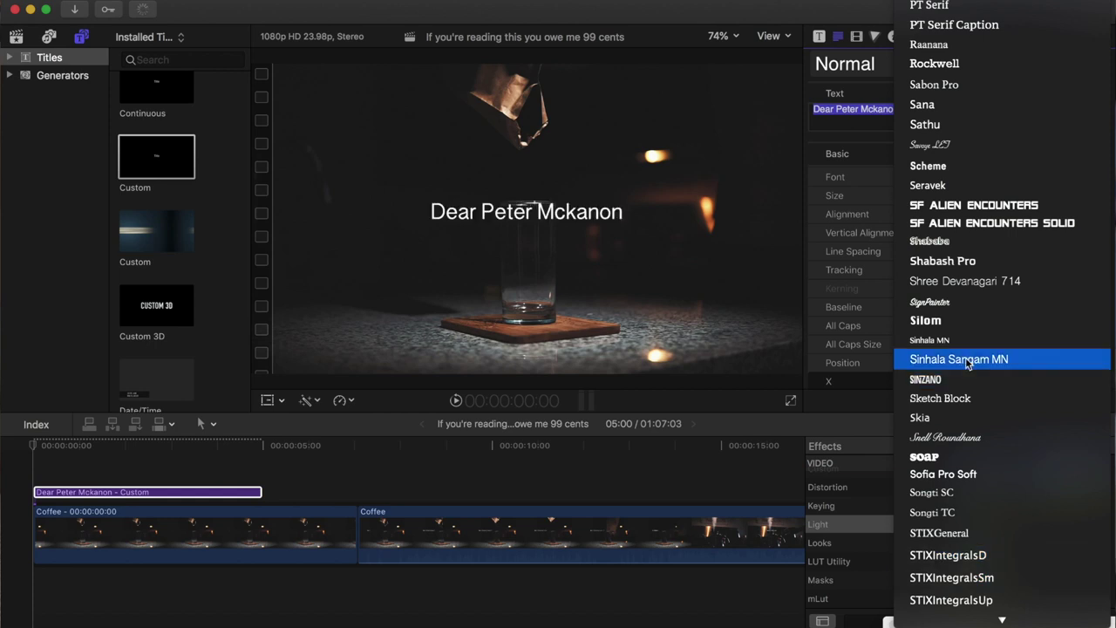
Format the greeting title in Times New Roman at size 50 with left alignment.
{"action": "left_click", "coordinate": [946, 546]}
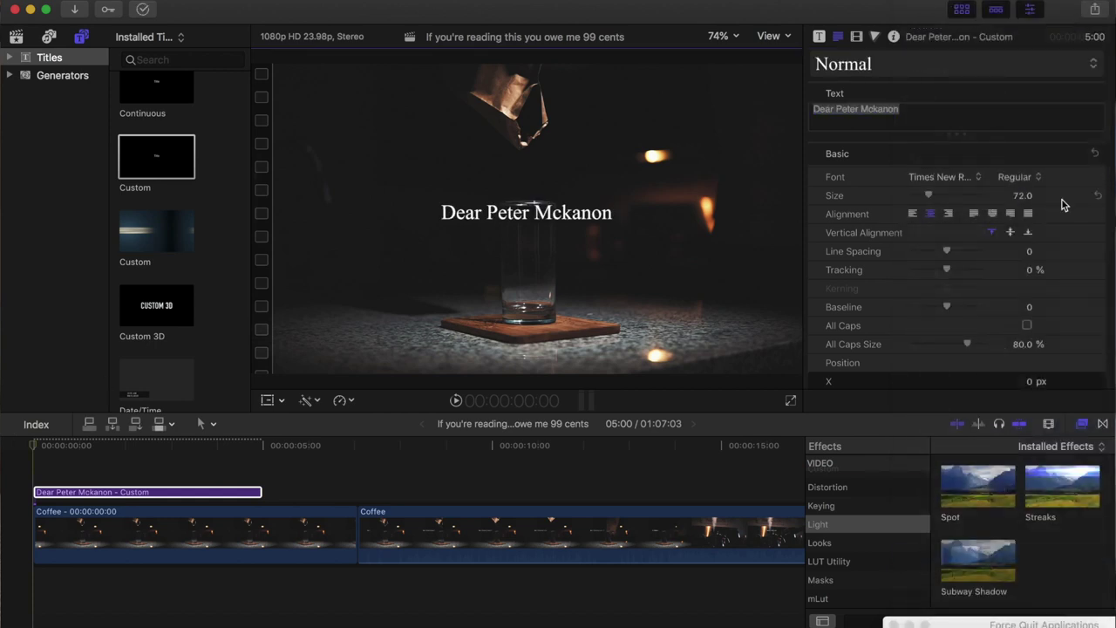
{"action": "left_click_drag", "start_coordinate": [926, 199], "coordinate": [921, 200]}
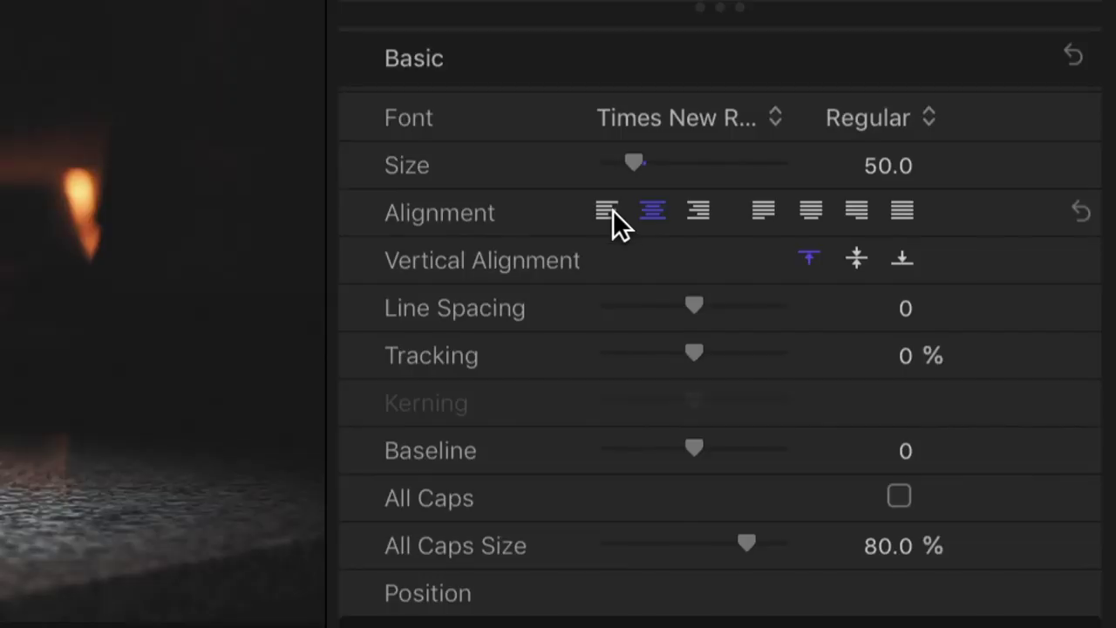
{"action": "left_click", "coordinate": [913, 214]}
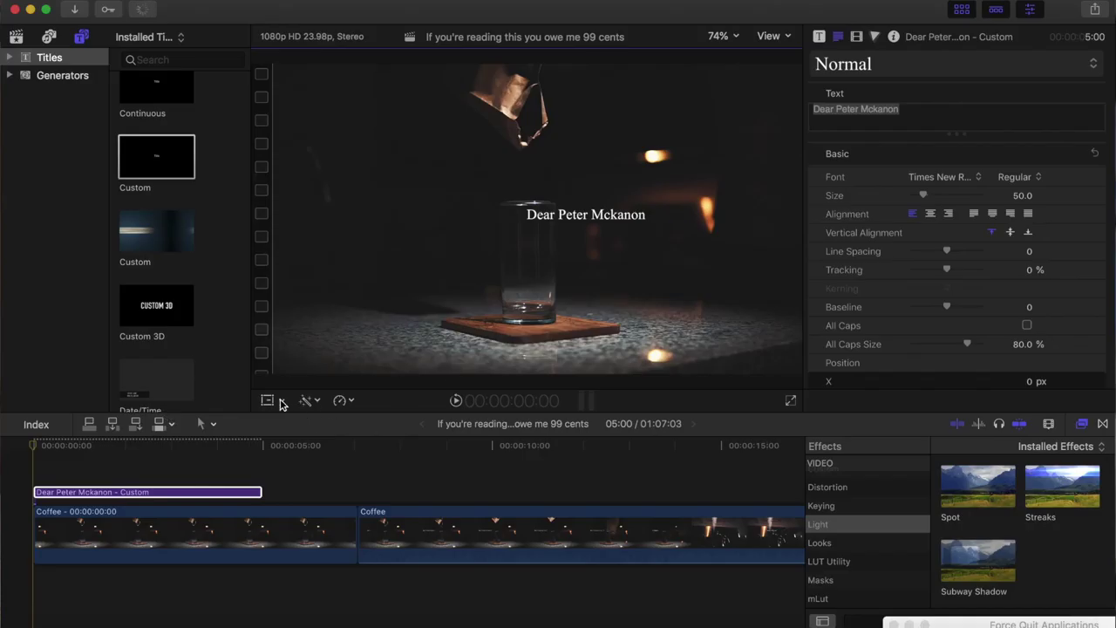
Transform the greeting title's position so the text sits beside the glass, over the dark background.
{"action": "left_click", "coordinate": [274, 400]}
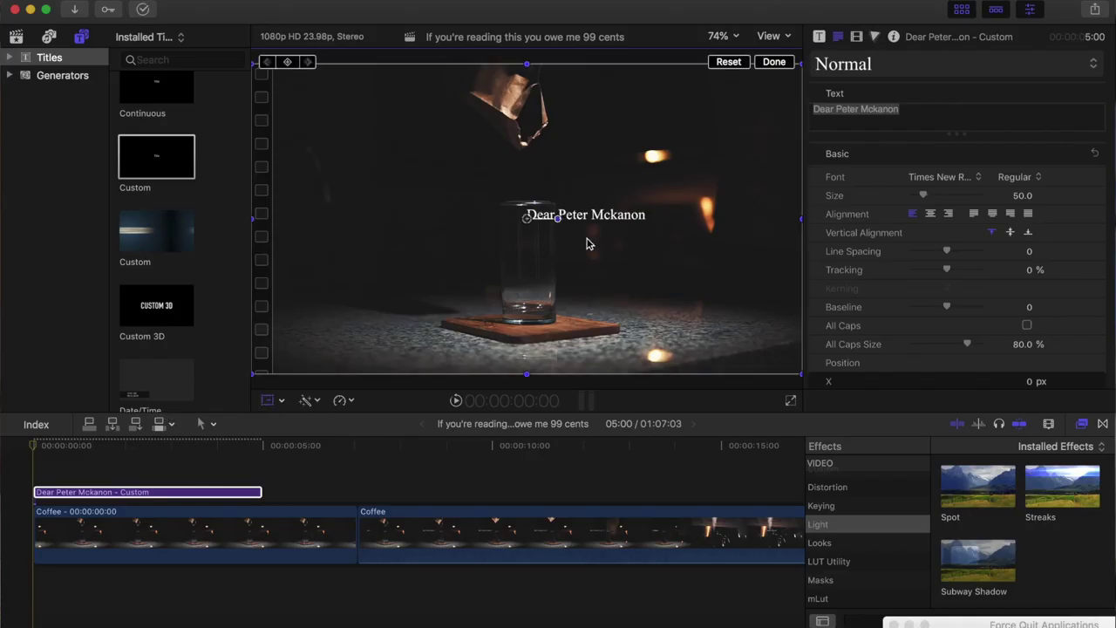
{"action": "left_click_drag", "start_coordinate": [526, 217], "coordinate": [357, 207]}
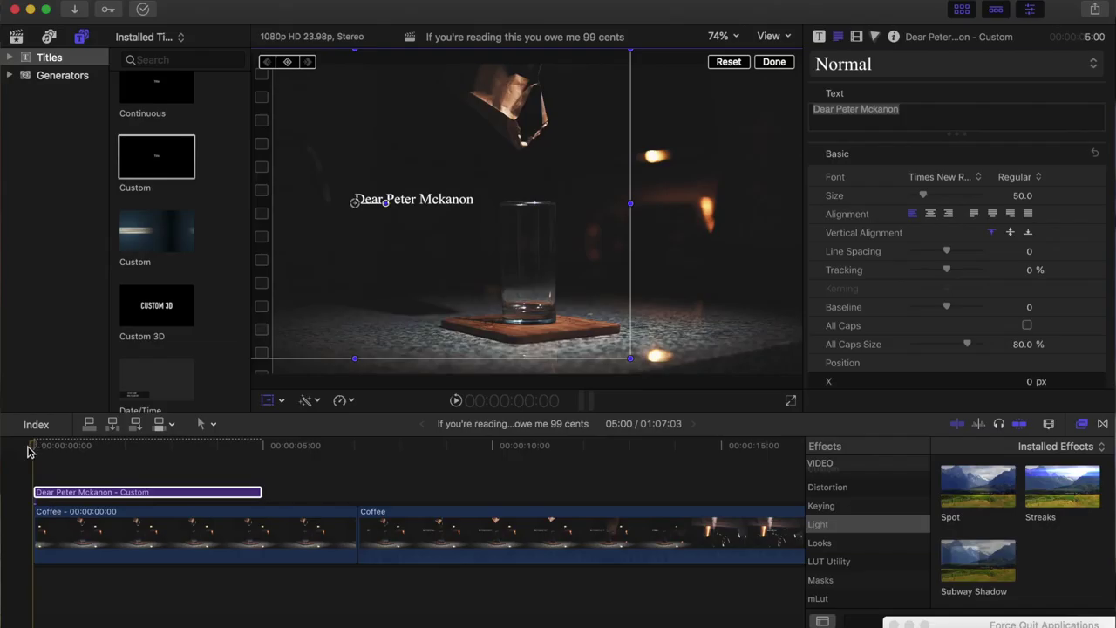
Stack three copies of the greeting title above the original and change their texts to "Dear", the first name and the surname.
{"action": "mouse_move", "coordinate": [28, 450]}
{"action": "left_mouse_down"}
{"action": "mouse_move", "coordinate": [70, 451]}
{"action": "mouse_move", "coordinate": [32, 459]}
{"action": "left_mouse_up"}
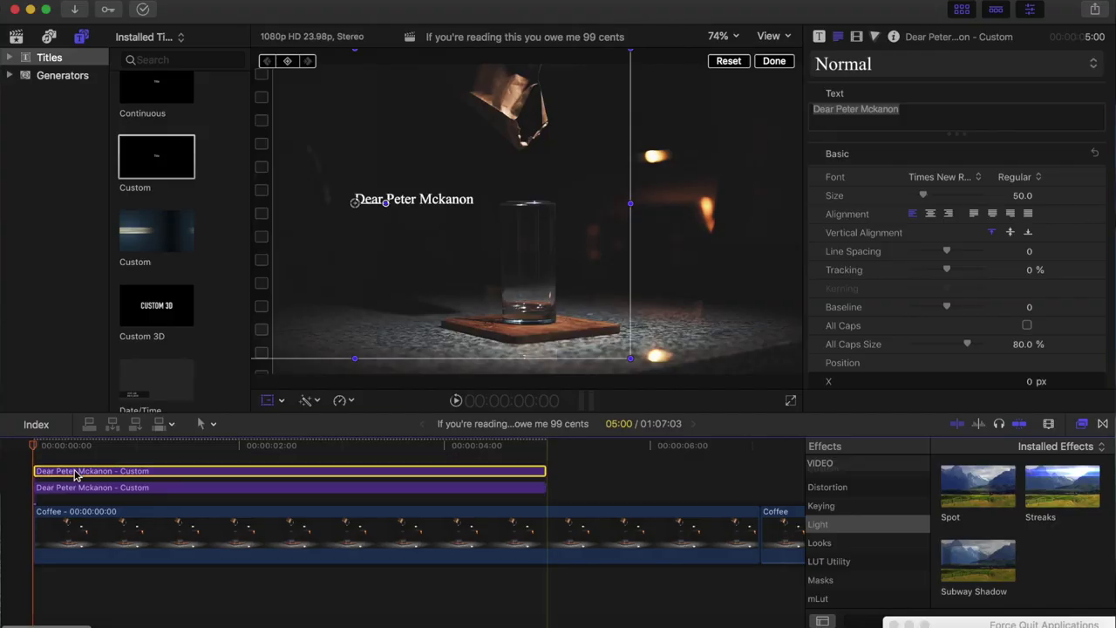
{"action": "left_click", "coordinate": [911, 111]}
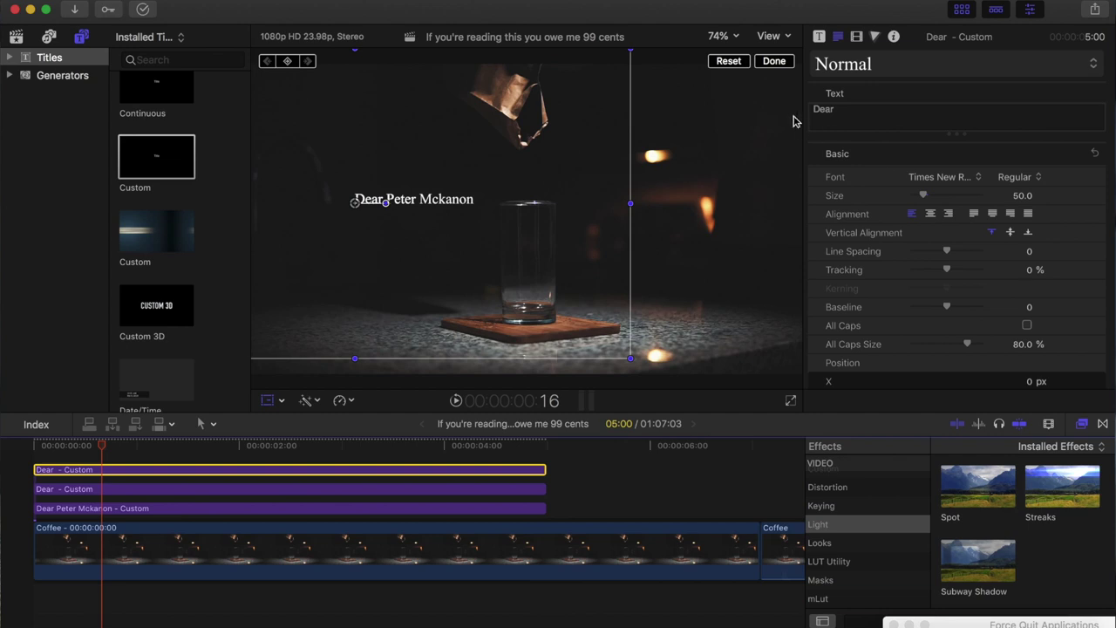
{"action": "type", "text": "eter"}
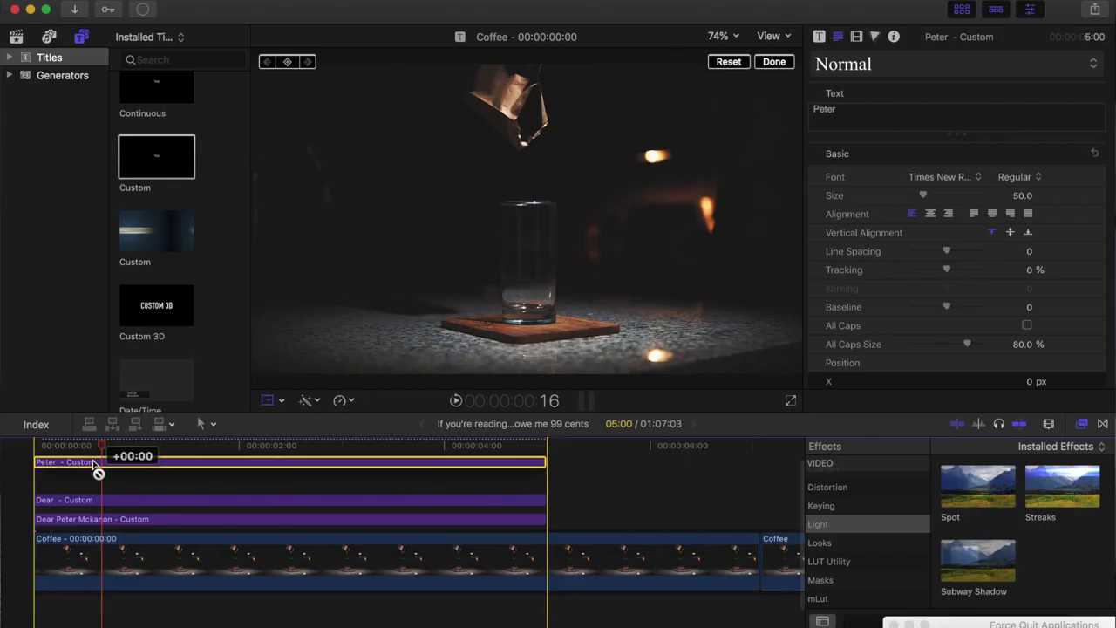
{"action": "left_click_drag", "start_coordinate": [105, 462], "coordinate": [130, 466]}
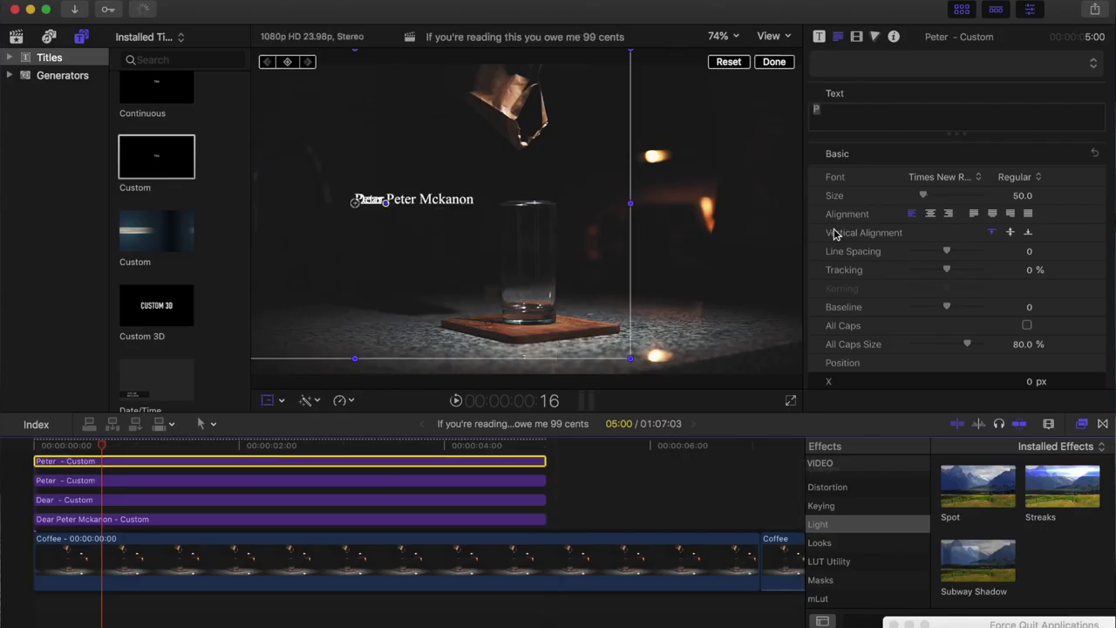
{"action": "left_click", "coordinate": [872, 111]}
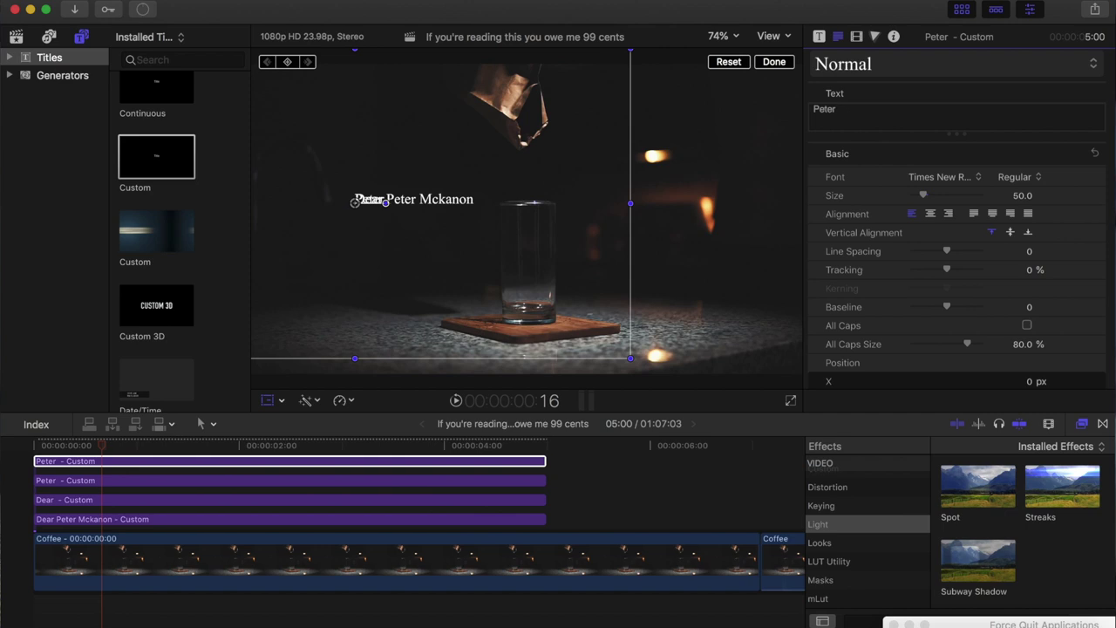
{"action": "key", "text": "BackSpace"}
{"action": "type", "text": "Mckanon"}
Disable the "Dear" and surname titles so only the first-name title overlays the full greeting.
{"action": "left_click", "coordinate": [79, 502]}
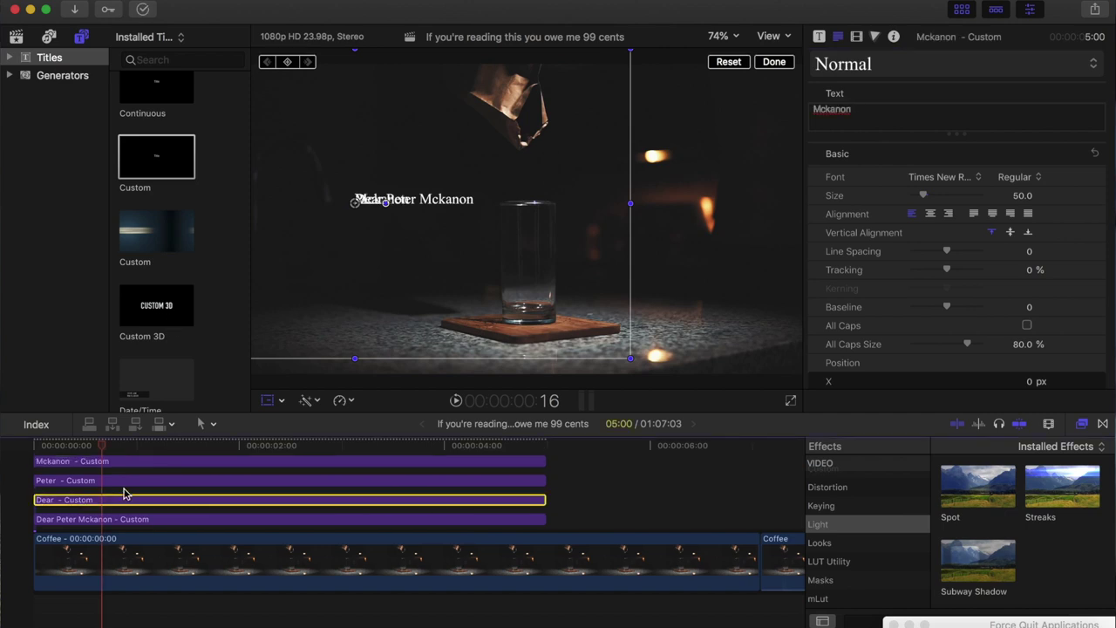
{"action": "left_click", "coordinate": [91, 482]}
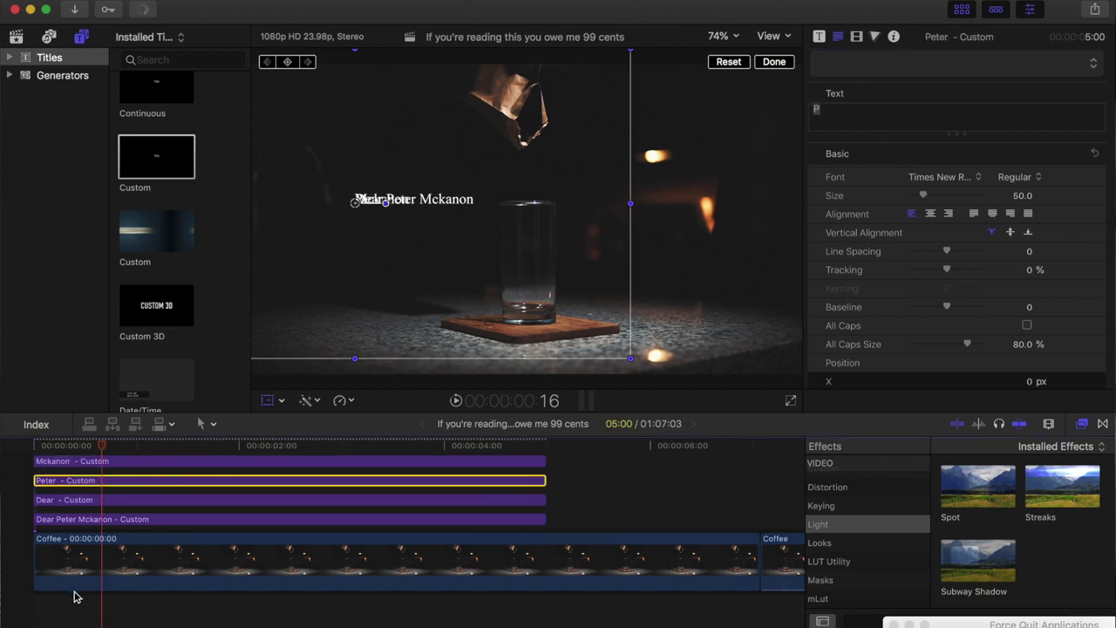
{"action": "left_click", "coordinate": [718, 36]}
{"action": "left_click", "coordinate": [734, 133]}
{"action": "left_click_drag", "start_coordinate": [772, 211], "coordinate": [771, 214]}
{"action": "left_click", "coordinate": [96, 499]}
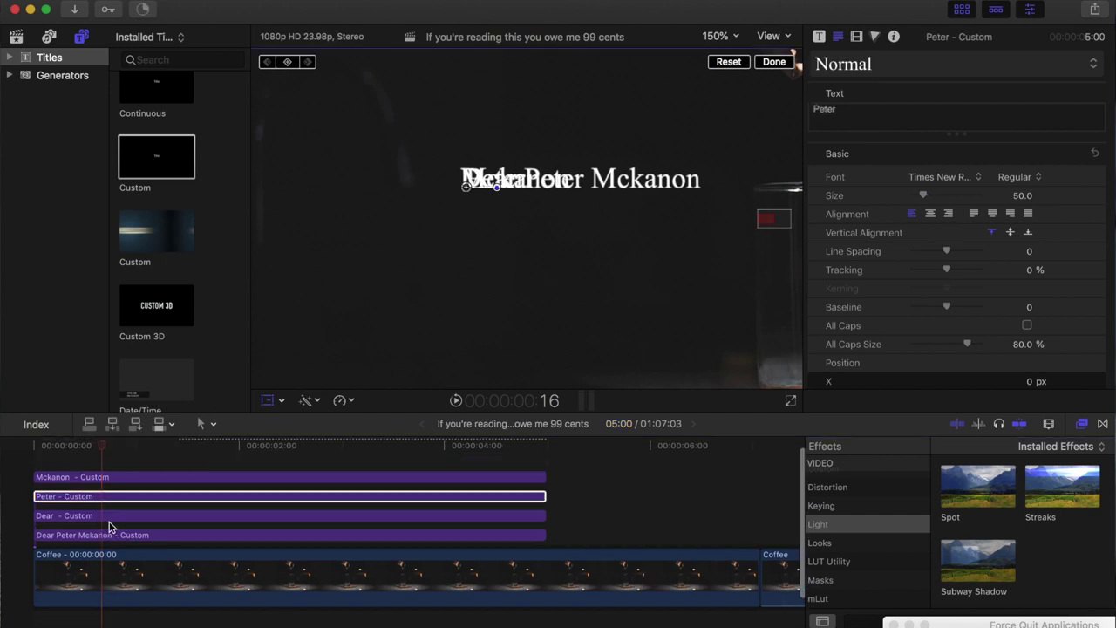
{"action": "left_click", "coordinate": [111, 520]}
{"action": "key", "text": "v"}
{"action": "left_click", "coordinate": [102, 481]}
{"action": "key", "text": "v"}
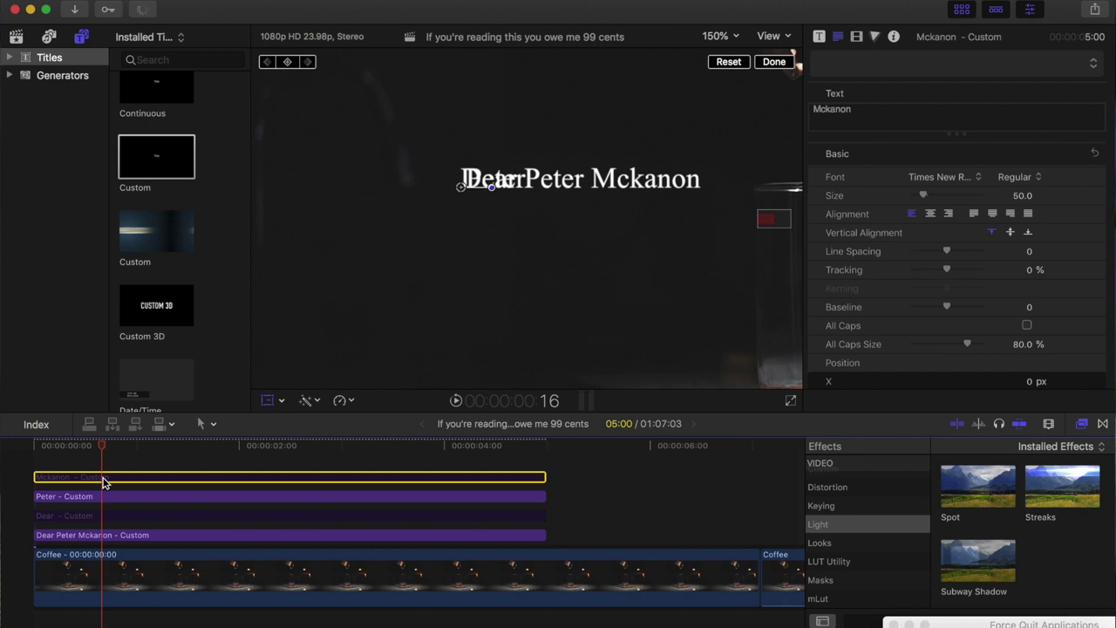
Move the first-name title exactly over the matching word in the full greeting.
{"action": "left_click", "coordinate": [119, 502]}
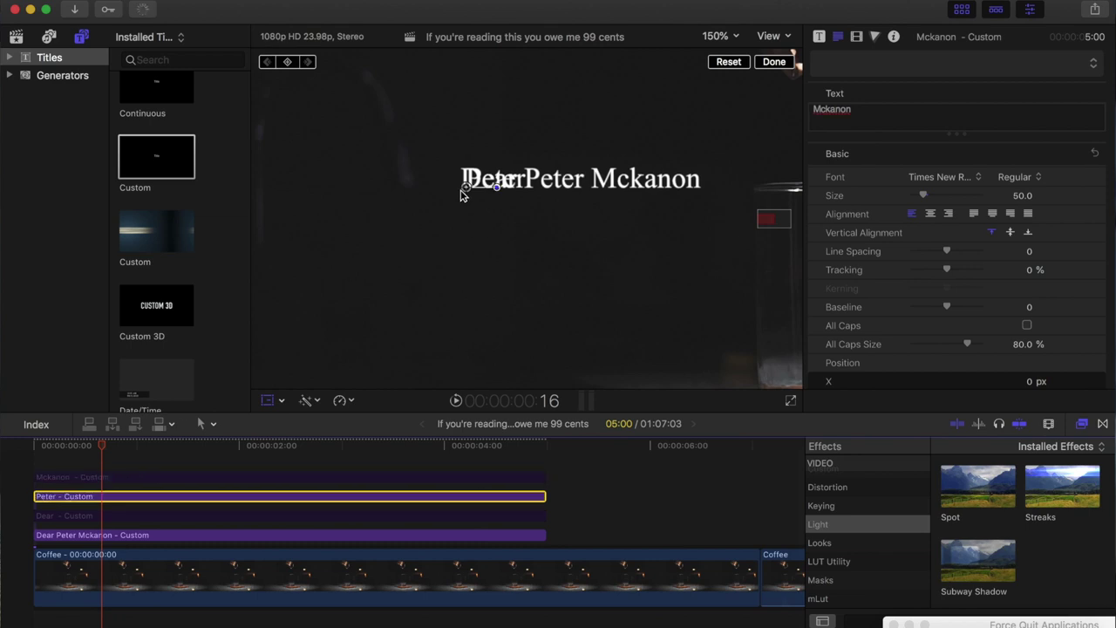
{"action": "left_click_drag", "start_coordinate": [468, 192], "coordinate": [527, 194]}
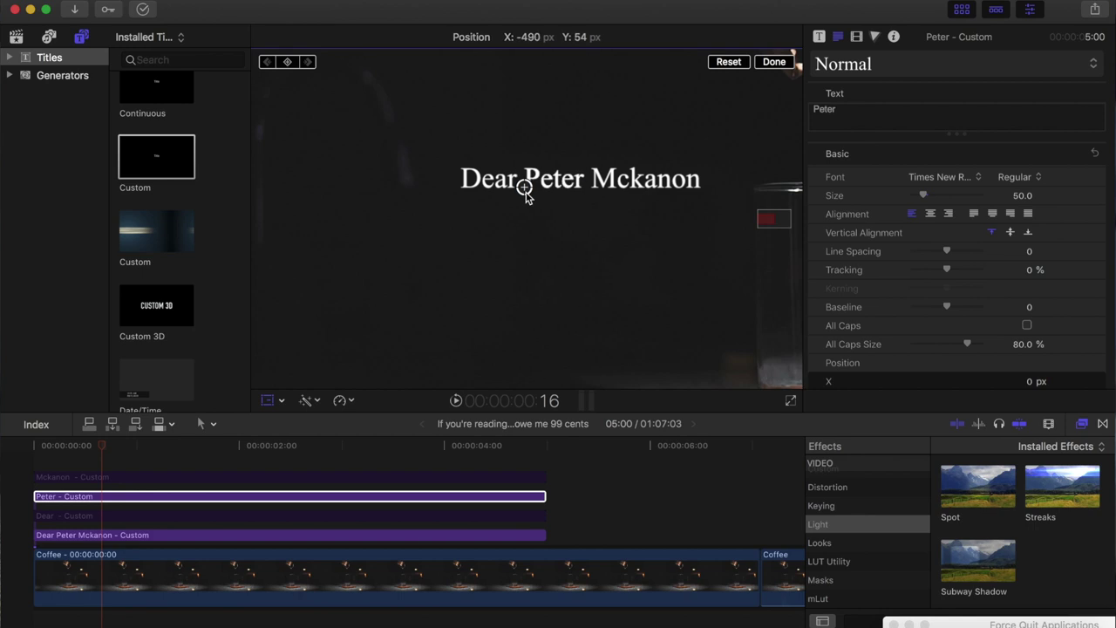
{"action": "left_click_drag", "start_coordinate": [526, 193], "coordinate": [526, 190]}
Align the surname title with its word in the full greeting, and remove the full greeting title, leaving the three word titles enabled.
{"action": "left_click", "coordinate": [467, 177]}
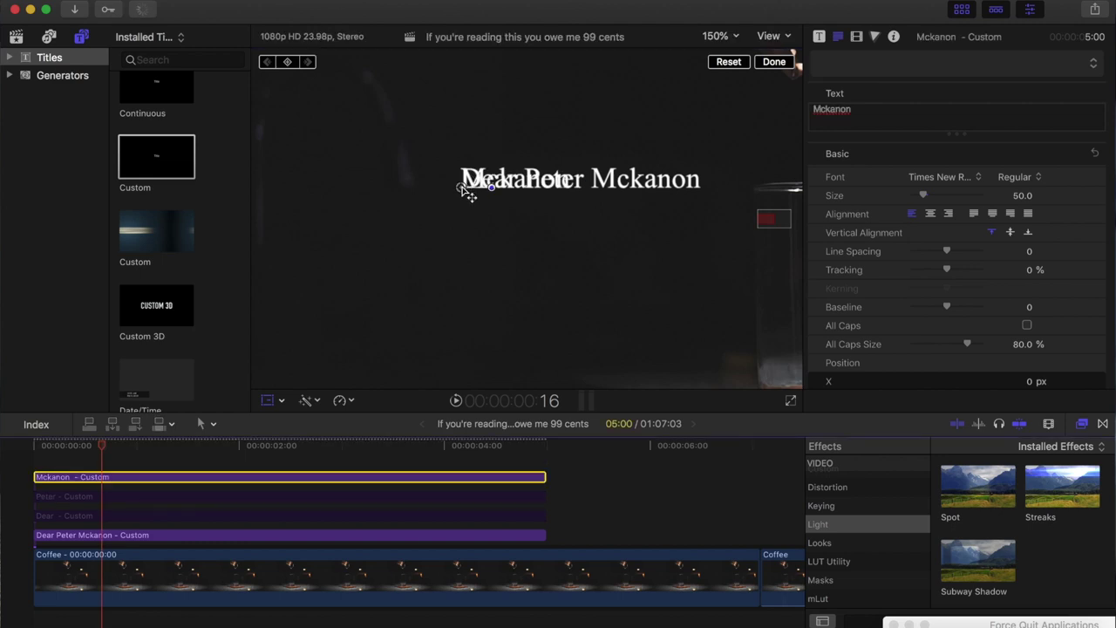
{"action": "left_click_drag", "start_coordinate": [510, 192], "coordinate": [591, 191]}
{"action": "left_click_drag", "start_coordinate": [565, 512], "coordinate": [524, 501]}
Play the second Coffee clip from its start to review its existing greeting text.
{"action": "scroll", "coordinate": [366, 448], "scroll_direction": "right", "scroll_amount": 5}
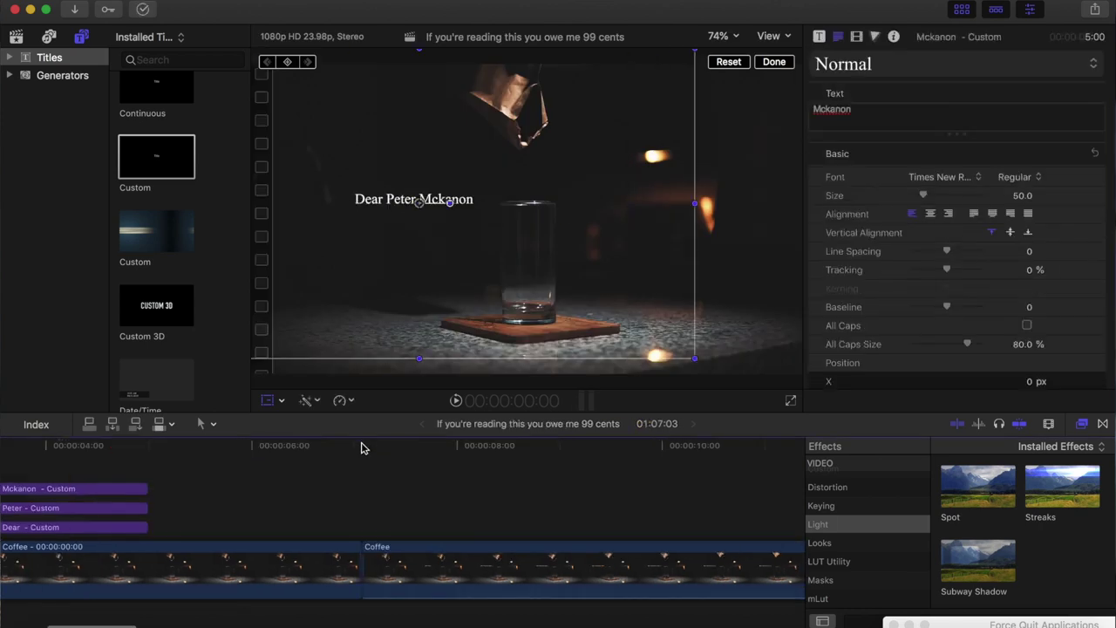
{"action": "left_click", "coordinate": [366, 448]}
{"action": "key", "text": "space"}
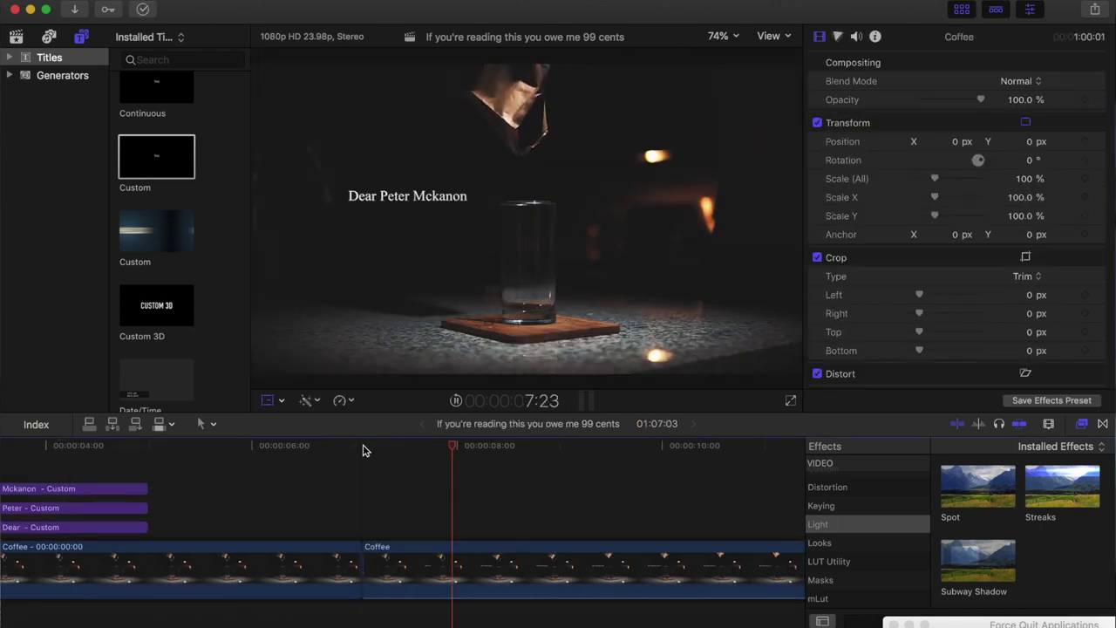
{"action": "key", "text": "shift+t"}
{"action": "key", "text": "space"}
Play from the beginning to choose the timing, and move the "Dear" title to start at 1:00.
{"action": "scroll", "coordinate": [361, 448], "scroll_direction": "left", "scroll_amount": 10}
{"action": "left_click", "coordinate": [33, 447]}
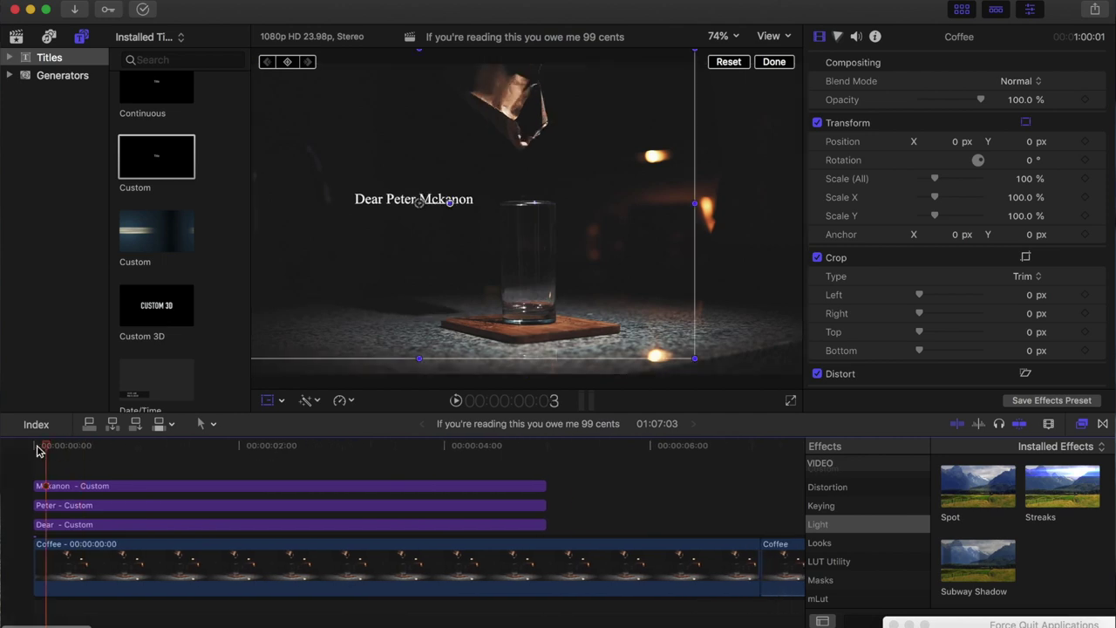
{"action": "key", "text": "space"}
{"action": "left_click", "coordinate": [61, 526]}
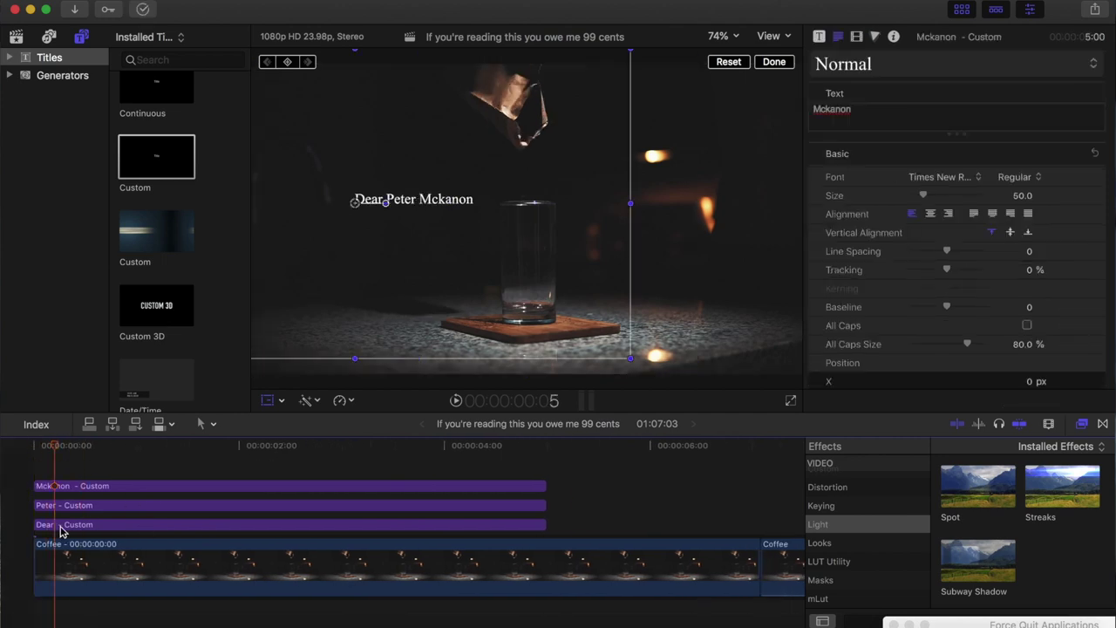
{"action": "left_click", "coordinate": [10, 449]}
{"action": "key", "text": "space"}
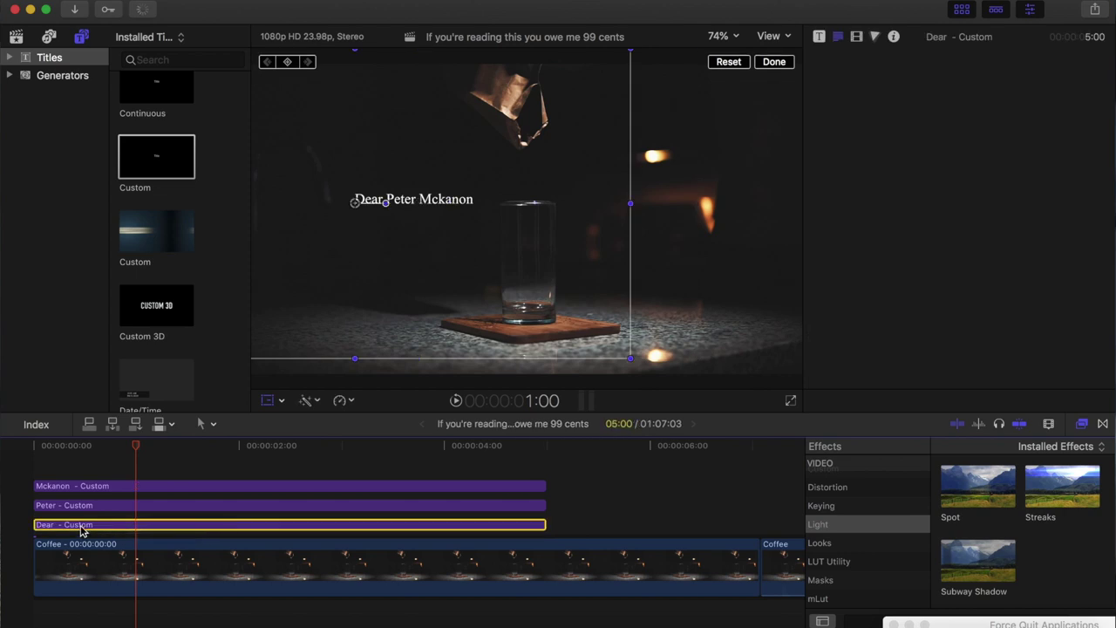
{"action": "left_click_drag", "start_coordinate": [82, 529], "coordinate": [182, 526]}
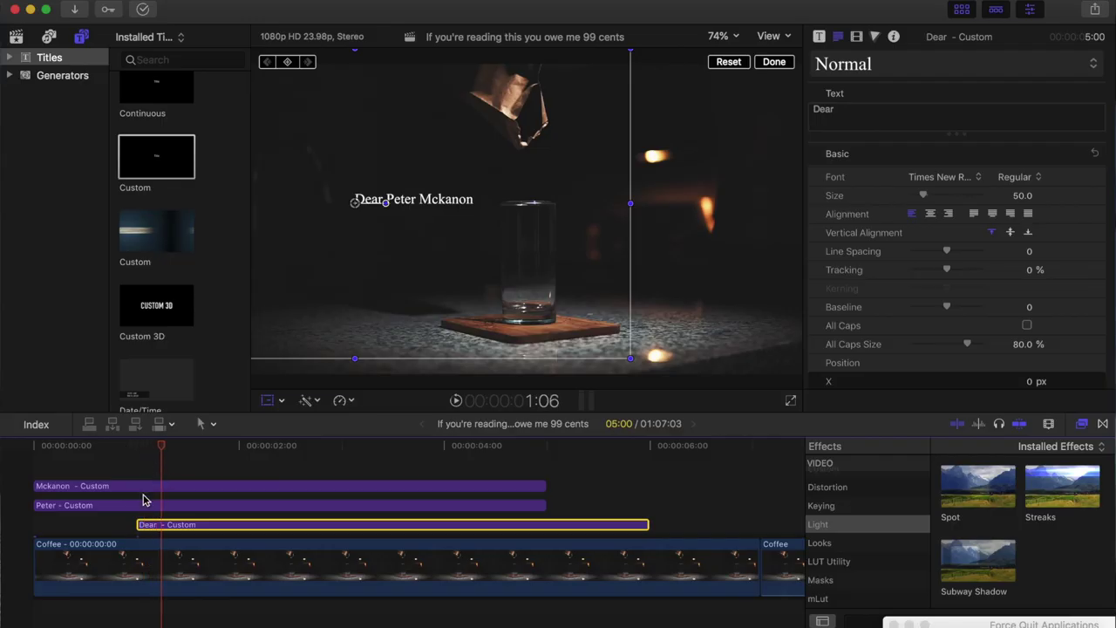
Stagger the other titles, starting the first-name title at 1:06 and the surname title several frames after it, and play the result.
{"action": "left_click_drag", "start_coordinate": [140, 510], "coordinate": [268, 508]}
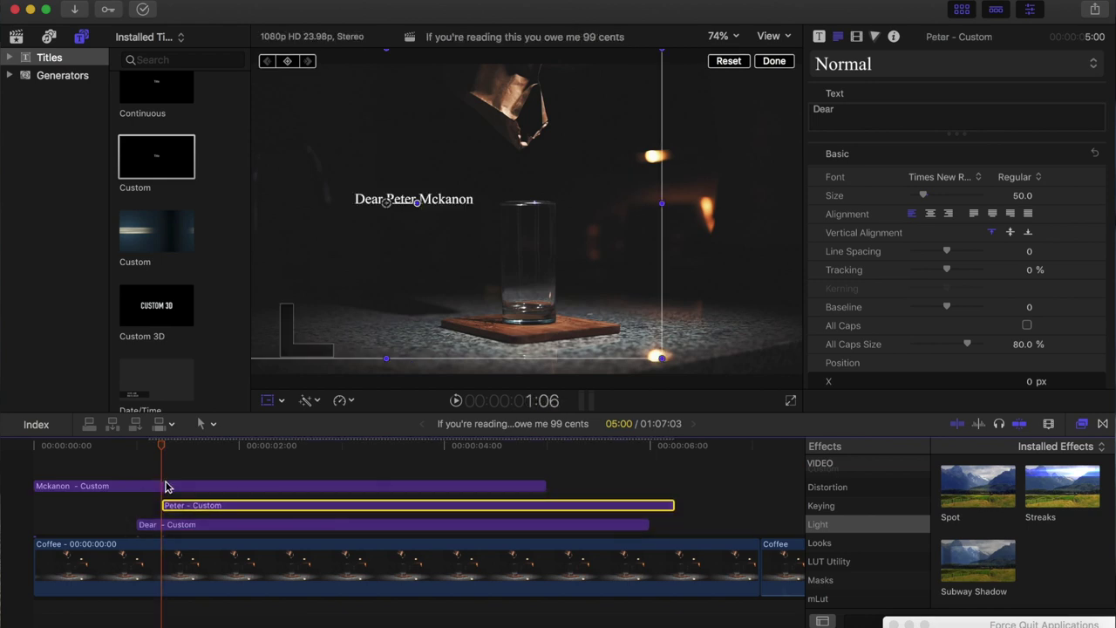
{"action": "key", "text": "Right"}
{"action": "key", "text": "Right"}
{"action": "key", "text": "Right"}
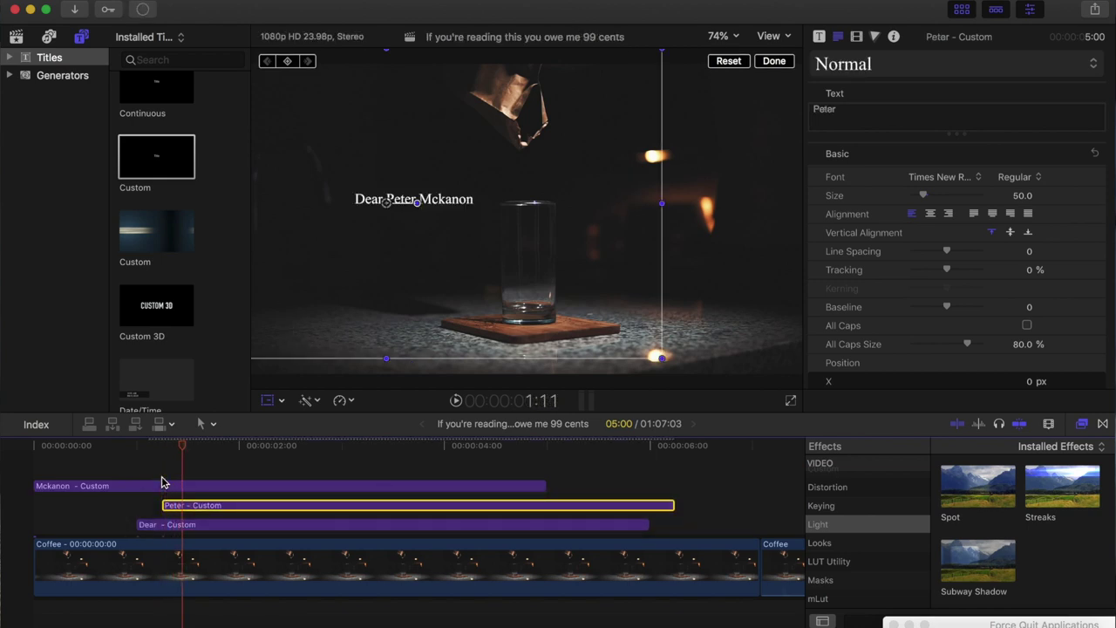
{"action": "left_click_drag", "start_coordinate": [162, 482], "coordinate": [325, 485]}
{"action": "left_click", "coordinate": [33, 448]}
{"action": "key", "text": "space"}
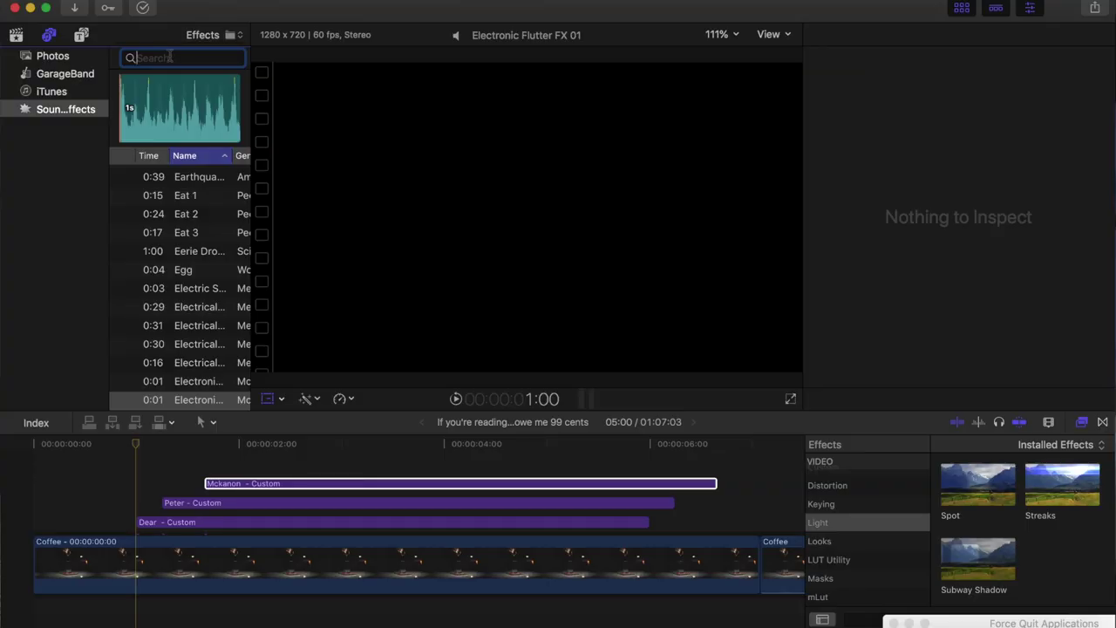
Search the sound effects for "computer" and place the Computer Mouse effect below the video at 1:00, where the "Dear" title starts.
{"action": "type", "text": "r"}
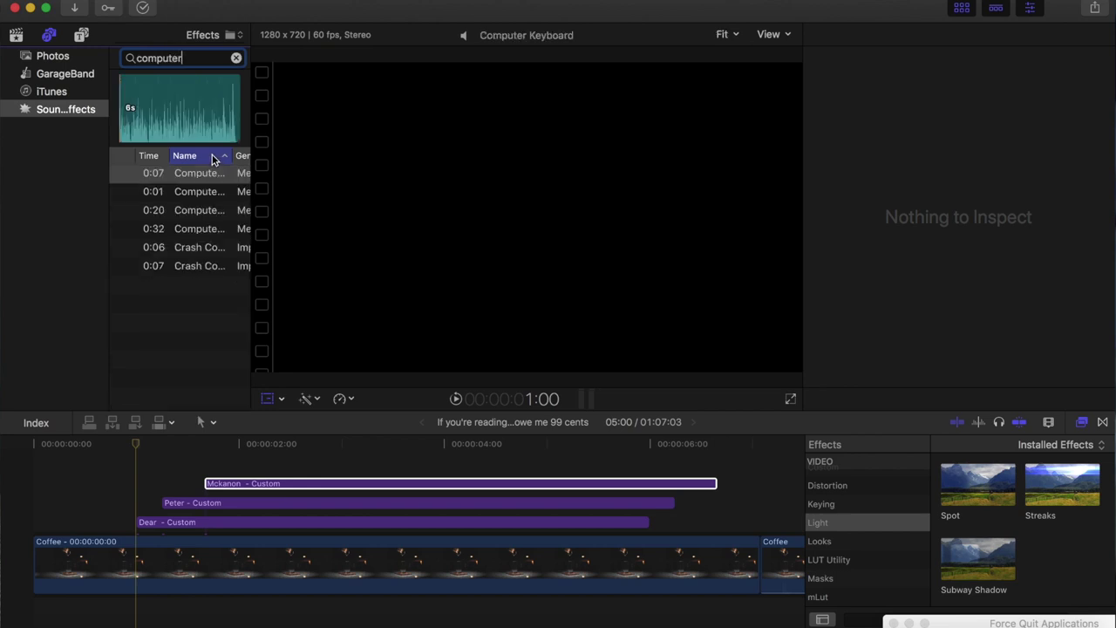
{"action": "left_click", "coordinate": [123, 174]}
{"action": "left_click", "coordinate": [122, 192]}
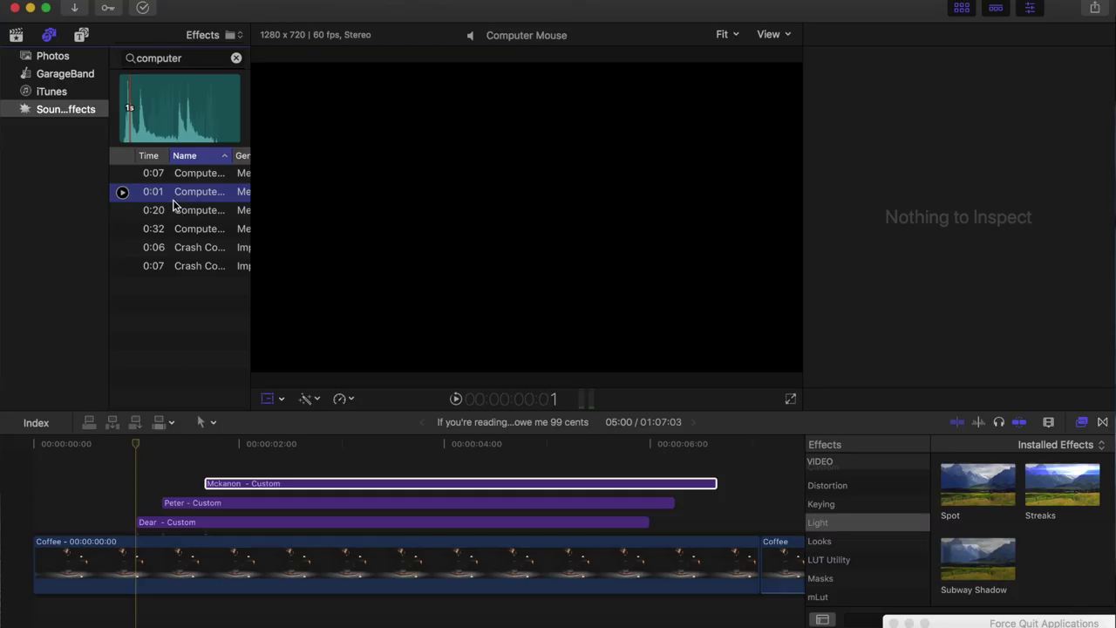
{"action": "left_click_drag", "start_coordinate": [173, 204], "coordinate": [137, 615]}
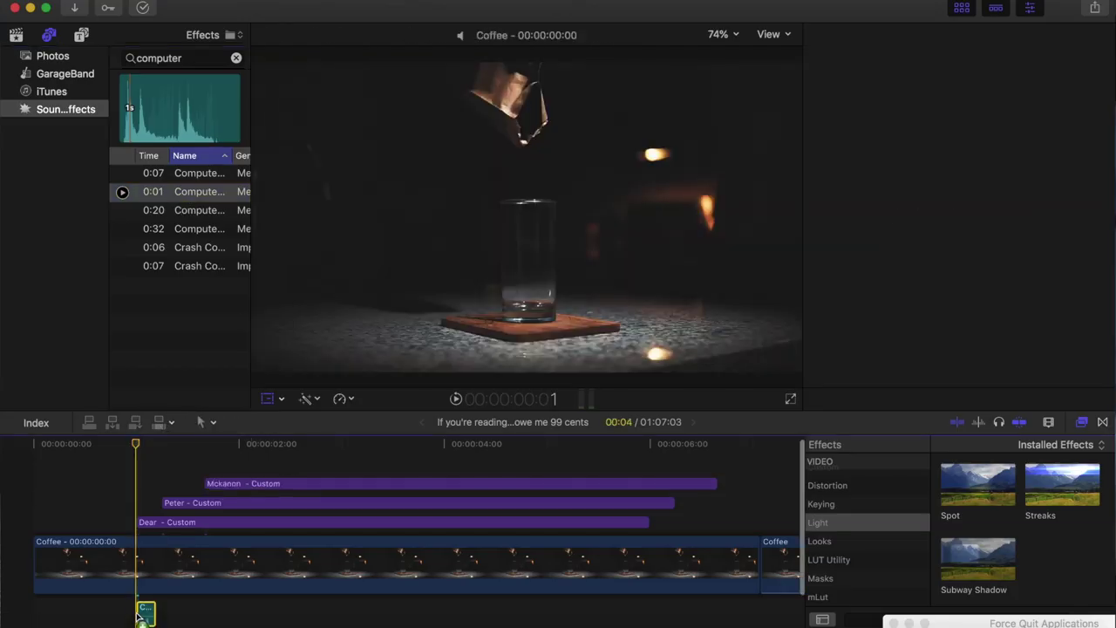
{"action": "left_click_drag", "start_coordinate": [140, 616], "coordinate": [140, 614]}
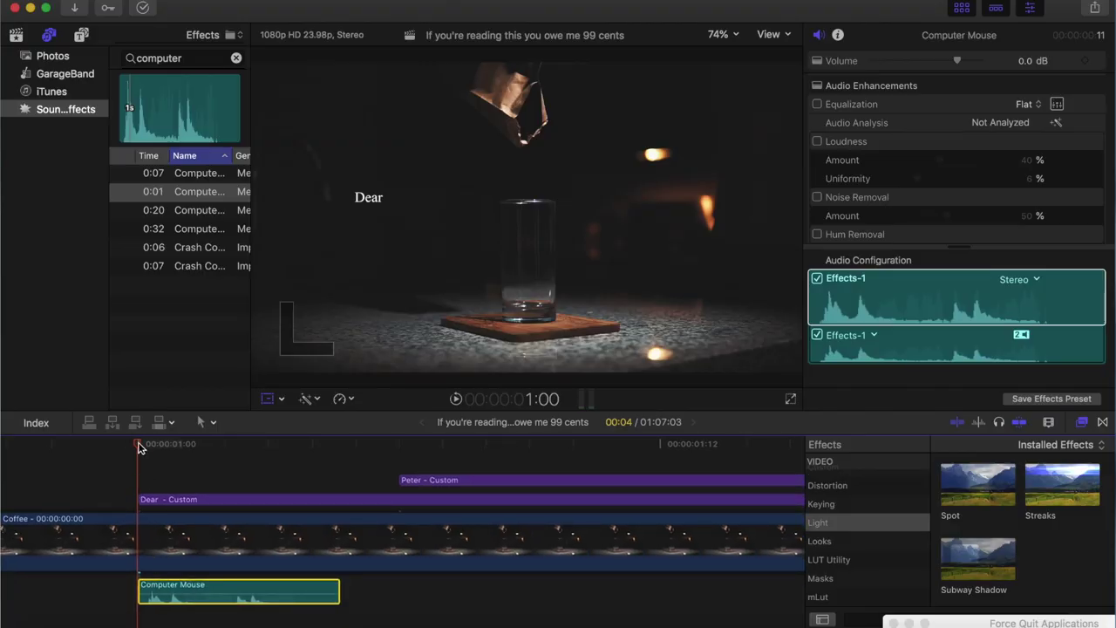
Split the Computer Mouse sound at 1:01, discard the opening piece and move the remainder near the start of the "Dear" title.
{"action": "key", "text": "Right"}
{"action": "key", "text": "super+b"}
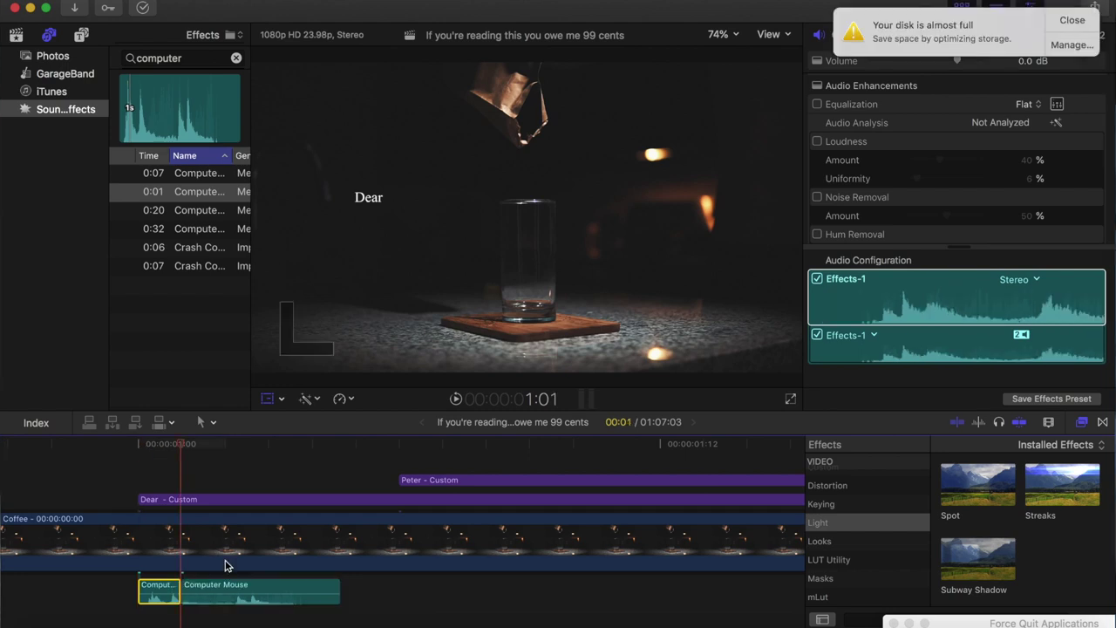
{"action": "scroll", "coordinate": [226, 558], "scroll_direction": "left", "scroll_amount": 3}
{"action": "left_click_drag", "start_coordinate": [305, 586], "coordinate": [338, 586]}
Shift the Computer Mouse sound slightly earlier so its click peak lines up with the start of the "Dear" title at 1:00.
{"action": "left_click", "coordinate": [216, 445]}
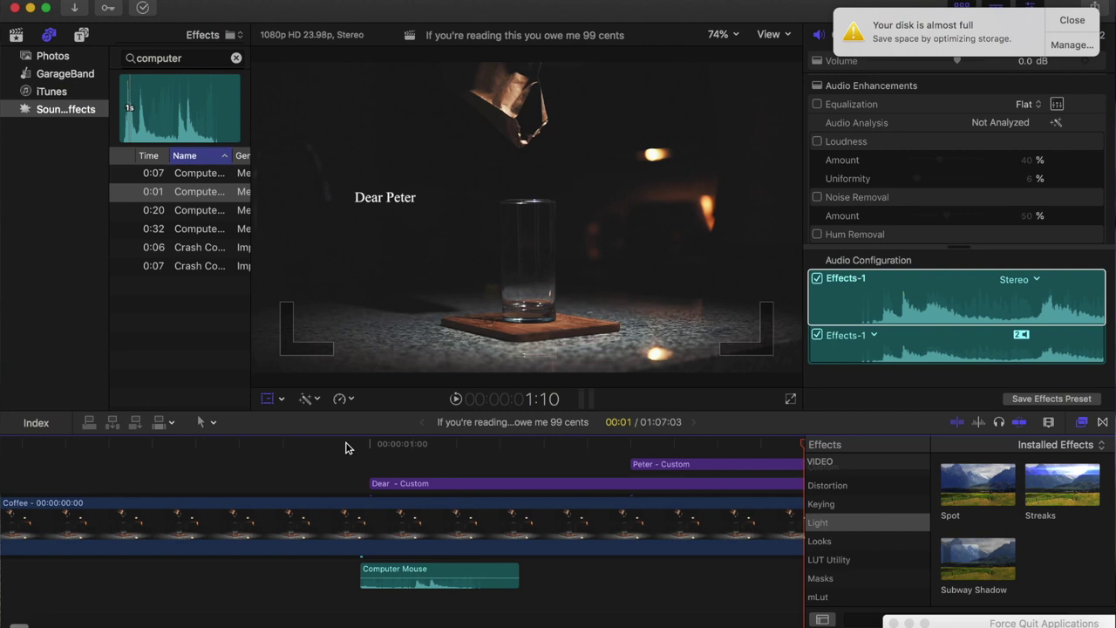
{"action": "left_click", "coordinate": [345, 445]}
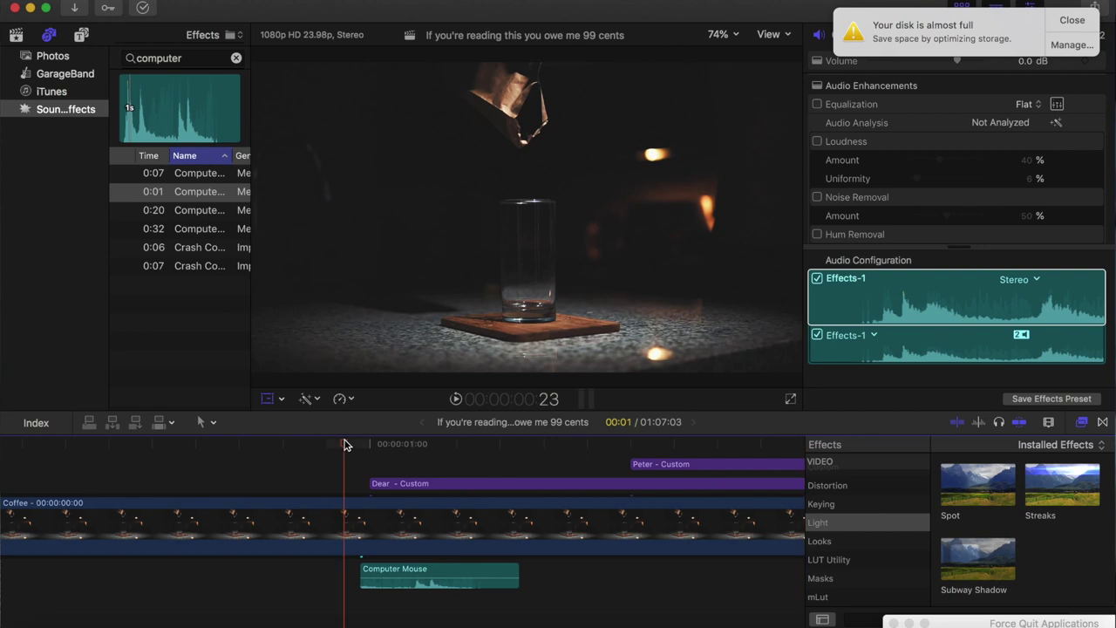
{"action": "key", "text": "Right"}
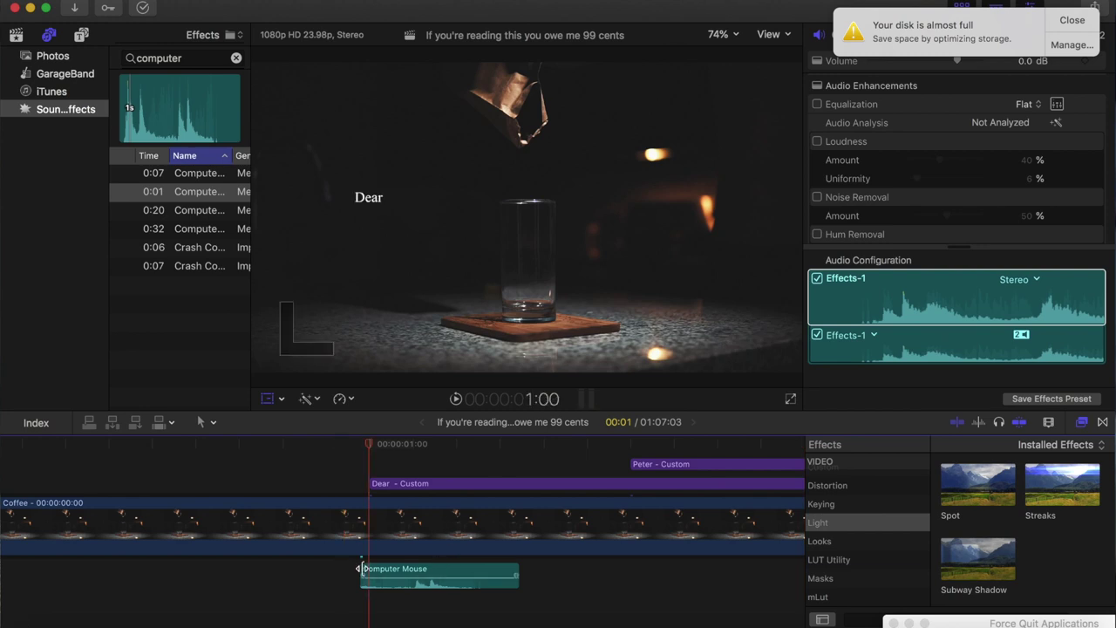
{"action": "left_click_drag", "start_coordinate": [417, 573], "coordinate": [367, 573]}
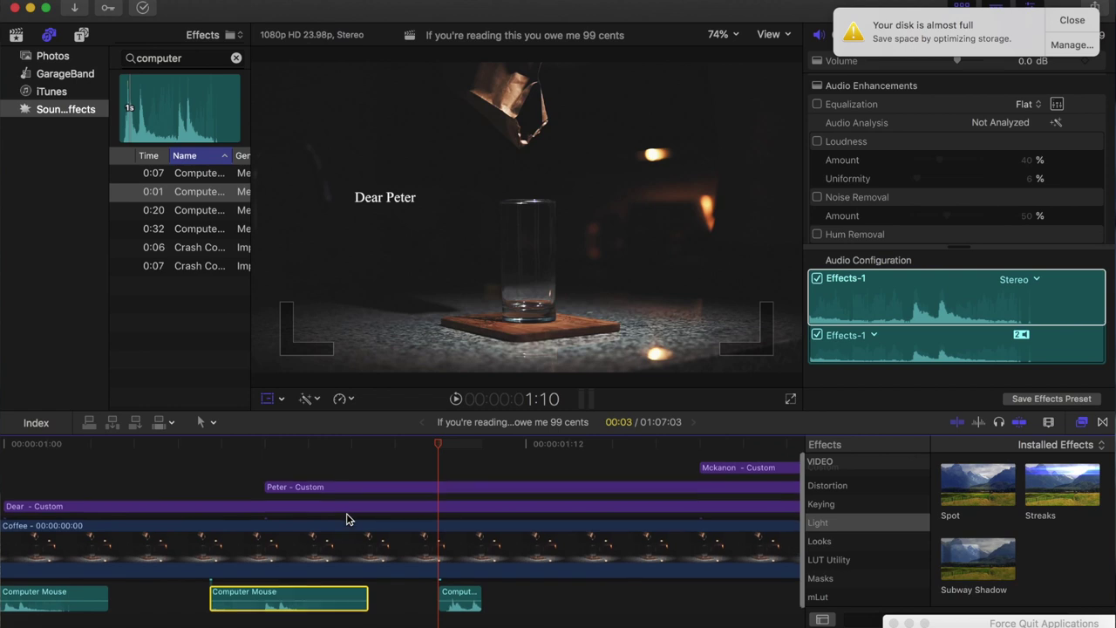
Move the third Computer Mouse sound to the start of the surname title at 1:16.
{"action": "left_click", "coordinate": [716, 444]}
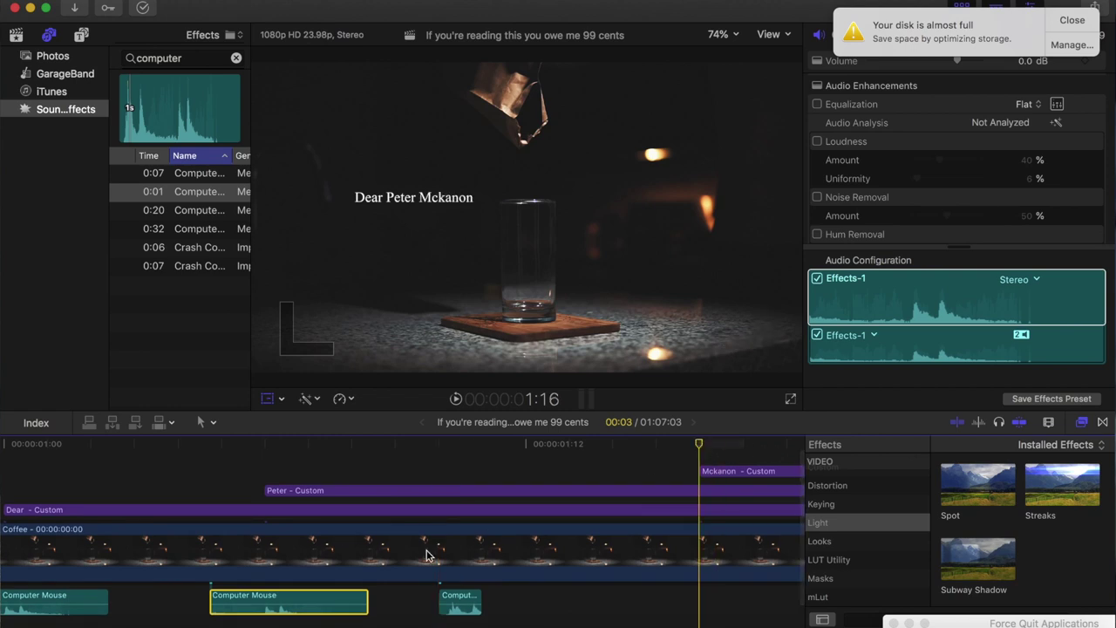
{"action": "scroll", "coordinate": [427, 555], "scroll_direction": "right", "scroll_amount": 3}
{"action": "scroll", "coordinate": [427, 556], "scroll_direction": "down", "scroll_amount": 2}
{"action": "left_click", "coordinate": [404, 577]}
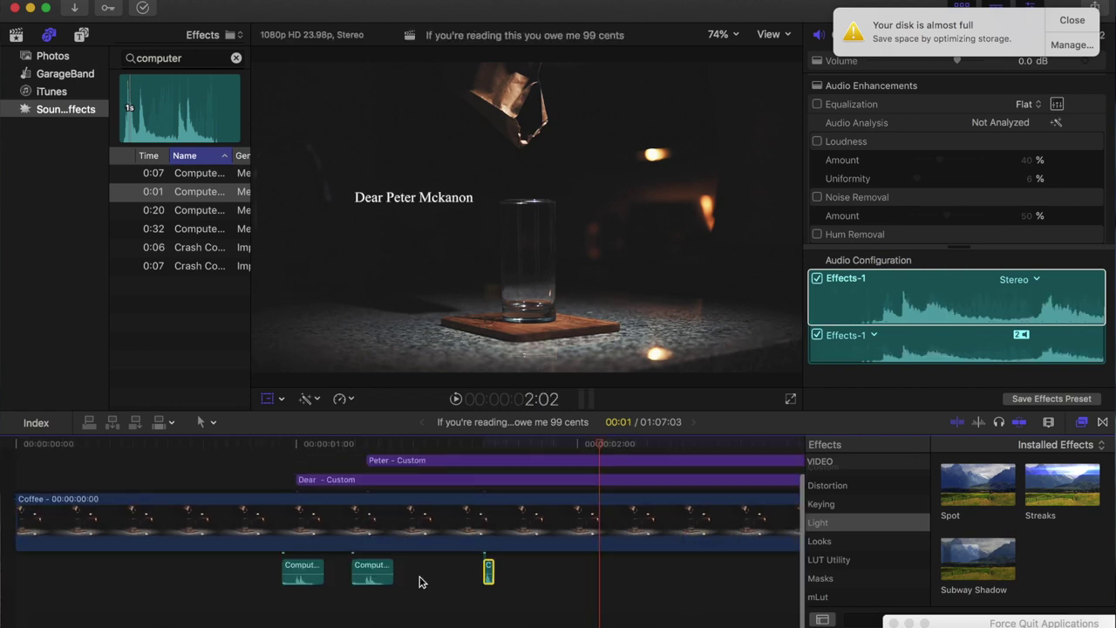
Lower the volume of the first two Computer Mouse sounds to -7.0 dB and play the sequence to check them.
{"action": "left_click_drag", "start_coordinate": [419, 581], "coordinate": [261, 570]}
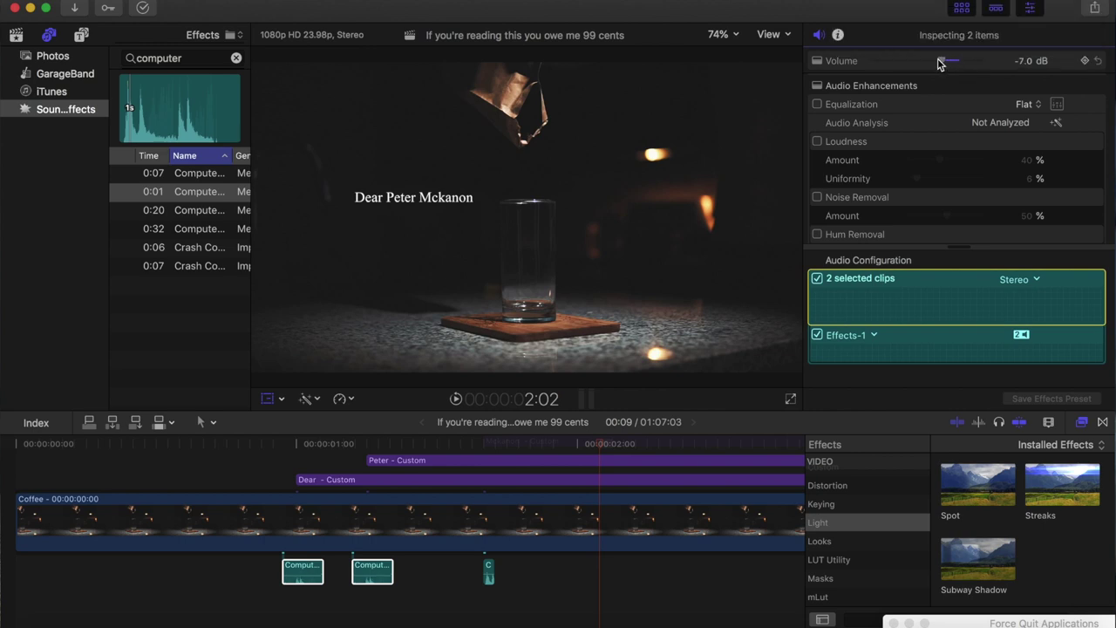
{"action": "left_click", "coordinate": [258, 443]}
{"action": "key", "text": "space"}
{"action": "key", "text": "space"}
{"action": "left_click", "coordinate": [358, 443]}
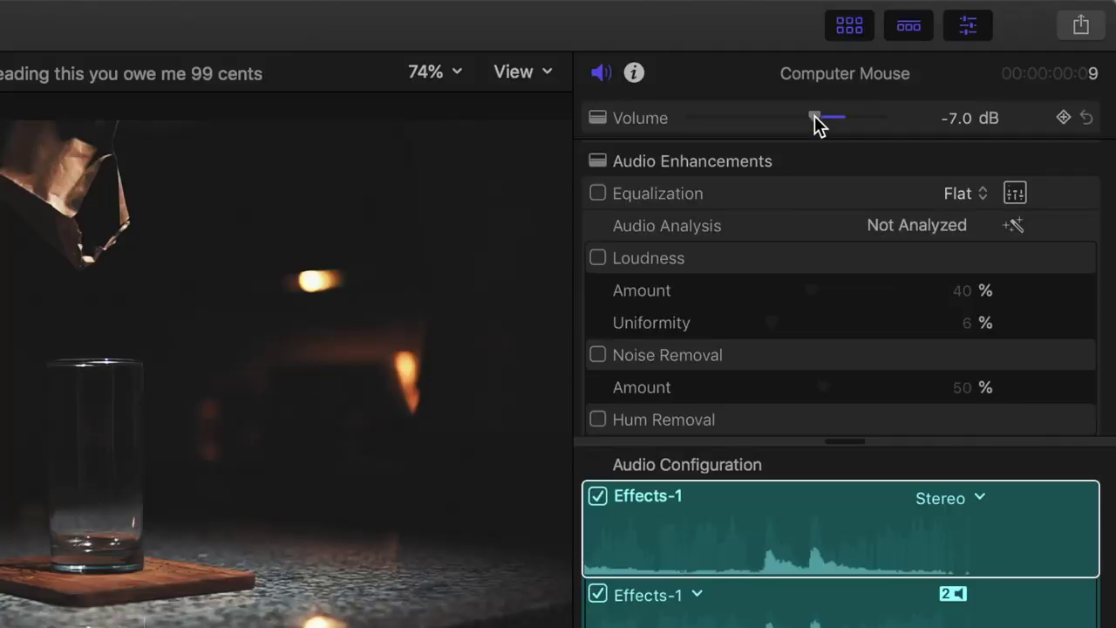
Set the volume of the third, shortest Computer Mouse sound to -5.5 dB and play the sequence from before the titles.
{"action": "left_click_drag", "start_coordinate": [938, 61], "coordinate": [933, 62]}
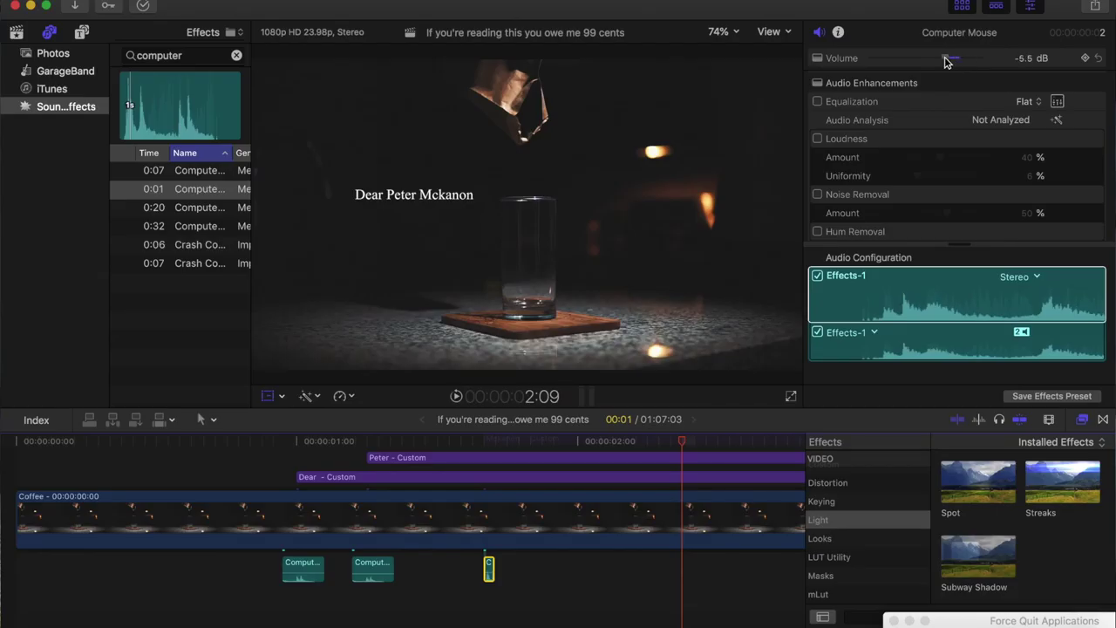
{"action": "left_click", "coordinate": [252, 448]}
{"action": "key", "text": "space"}
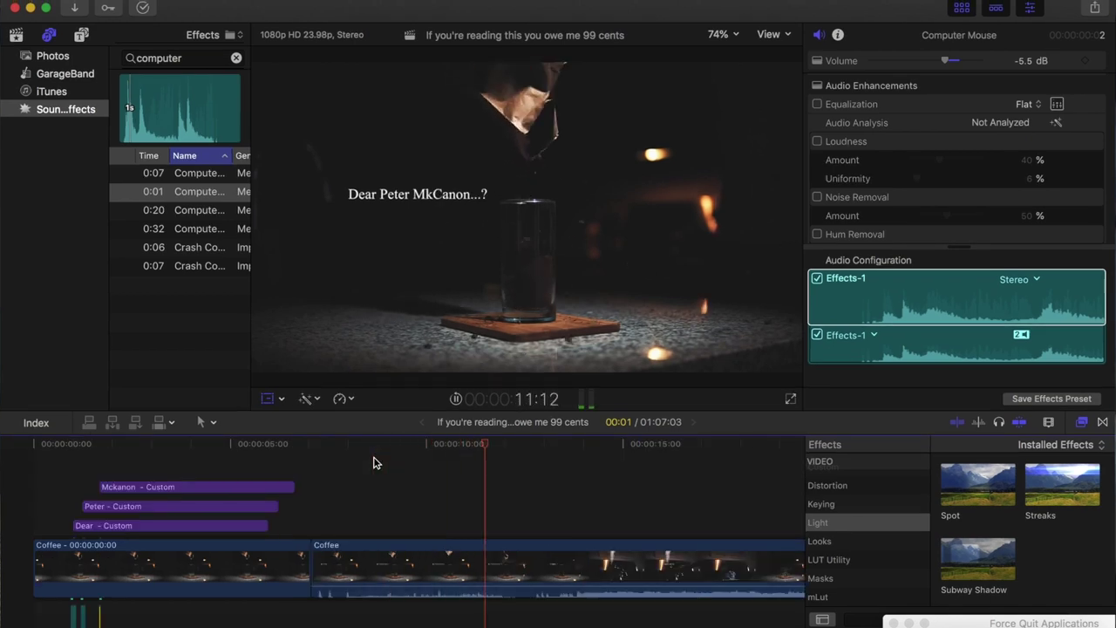
Split the surname title at 2:12, replace the second piece's text with the hyphenated spelling of the surname, and play across the change.
{"action": "left_click", "coordinate": [247, 483]}
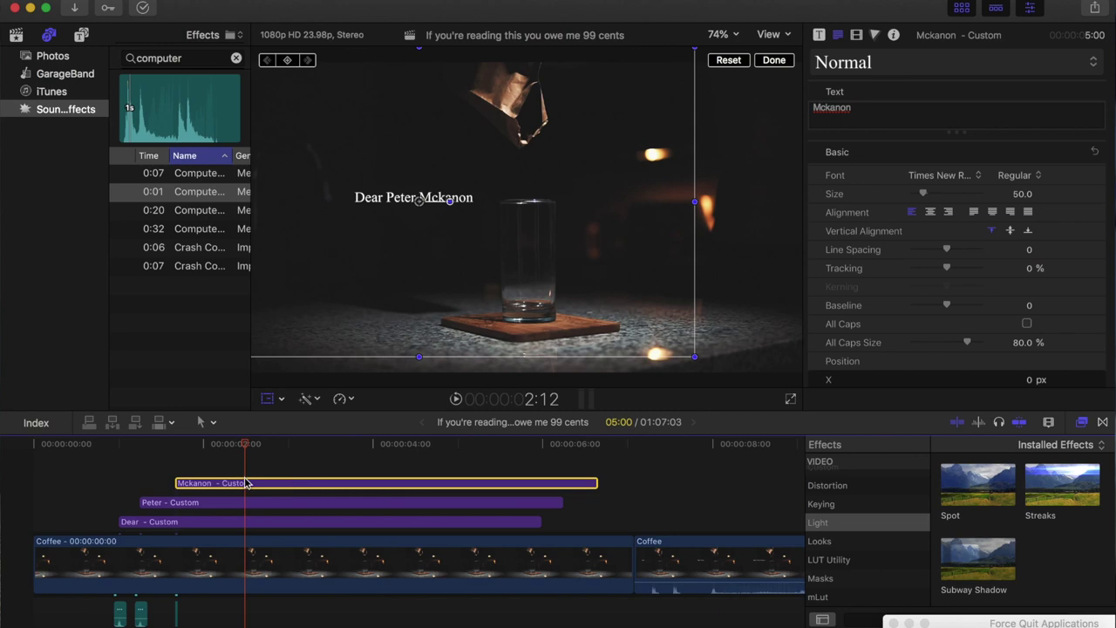
{"action": "key", "text": "super+b"}
{"action": "left_click", "coordinate": [270, 489]}
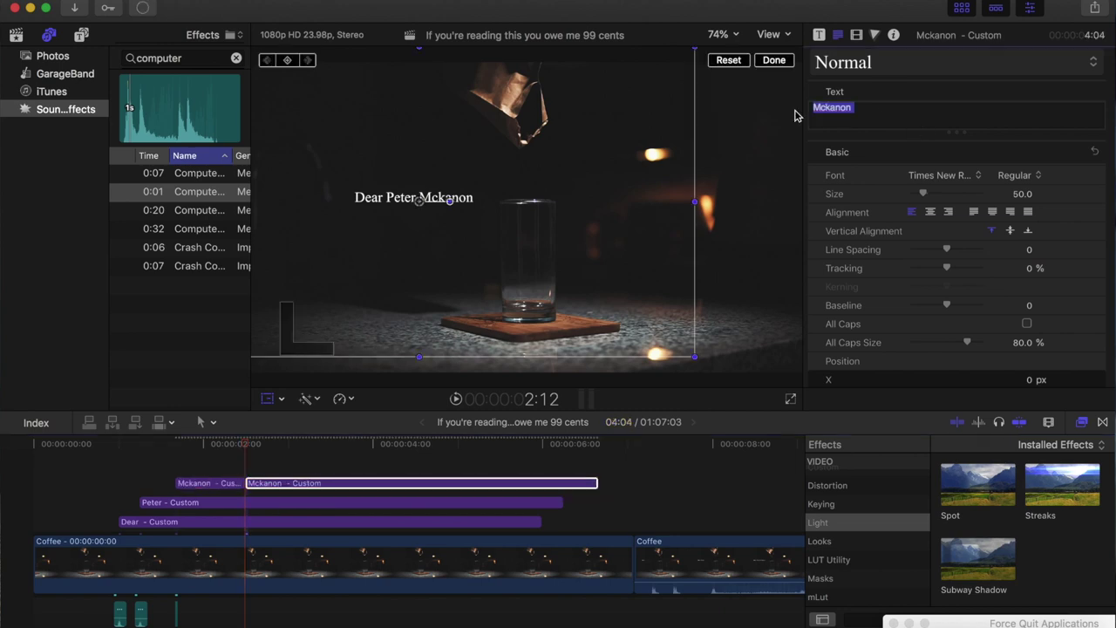
{"action": "key", "text": "BackSpace"}
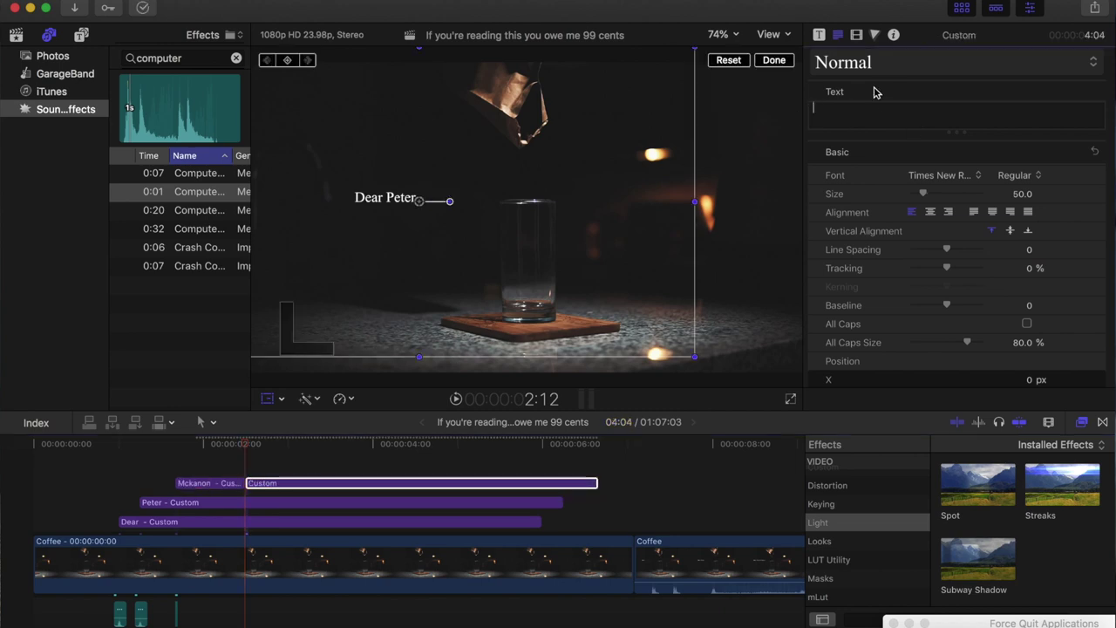
{"action": "scroll", "coordinate": [665, 523], "scroll_direction": "right", "scroll_amount": 3}
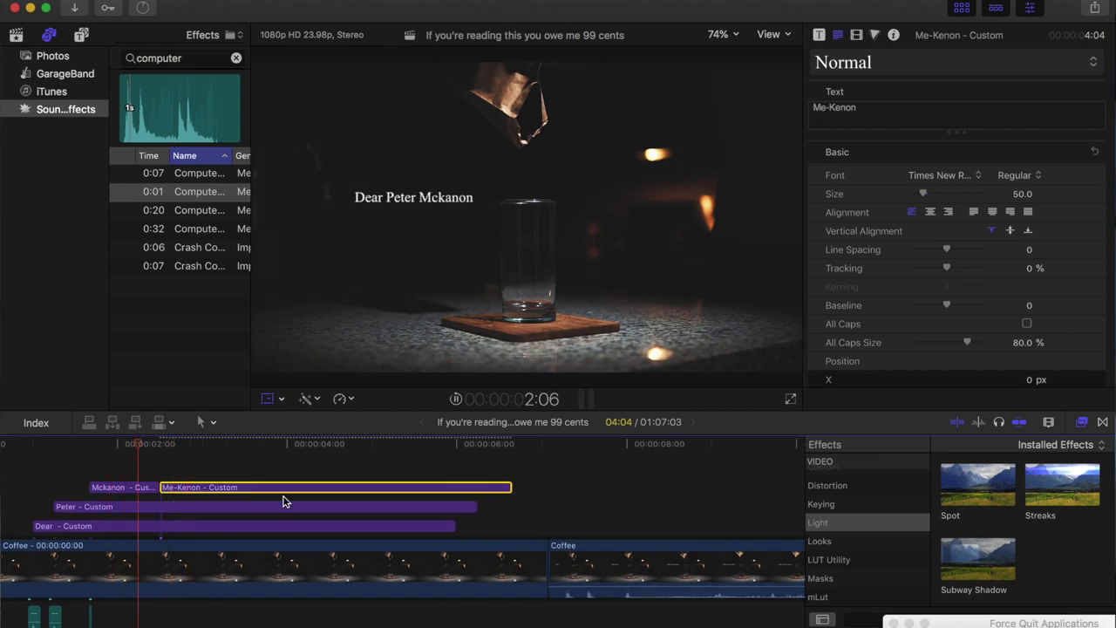
{"action": "key", "text": "space"}
Place a copy of the short Computer Mouse sound at the hyphenated surname title's start at 2:12 and shorten that title to 2:04.
{"action": "key", "text": "super+equal"}
{"action": "key", "text": "super+equal"}
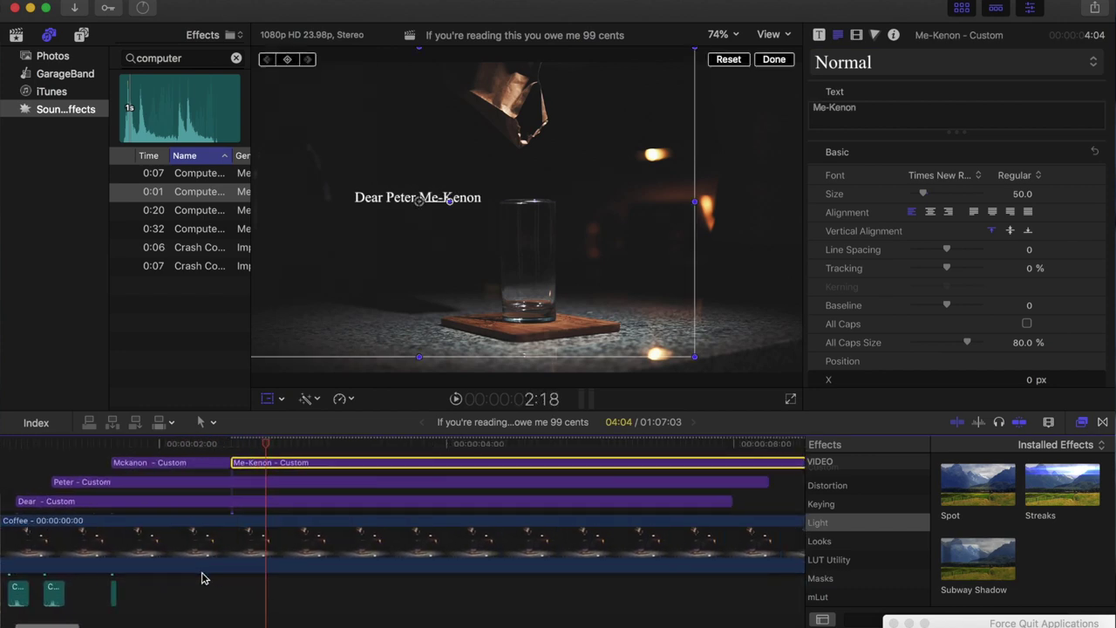
{"action": "key", "text": "super+equal"}
{"action": "left_click_drag", "start_coordinate": [417, 448], "coordinate": [537, 590]}
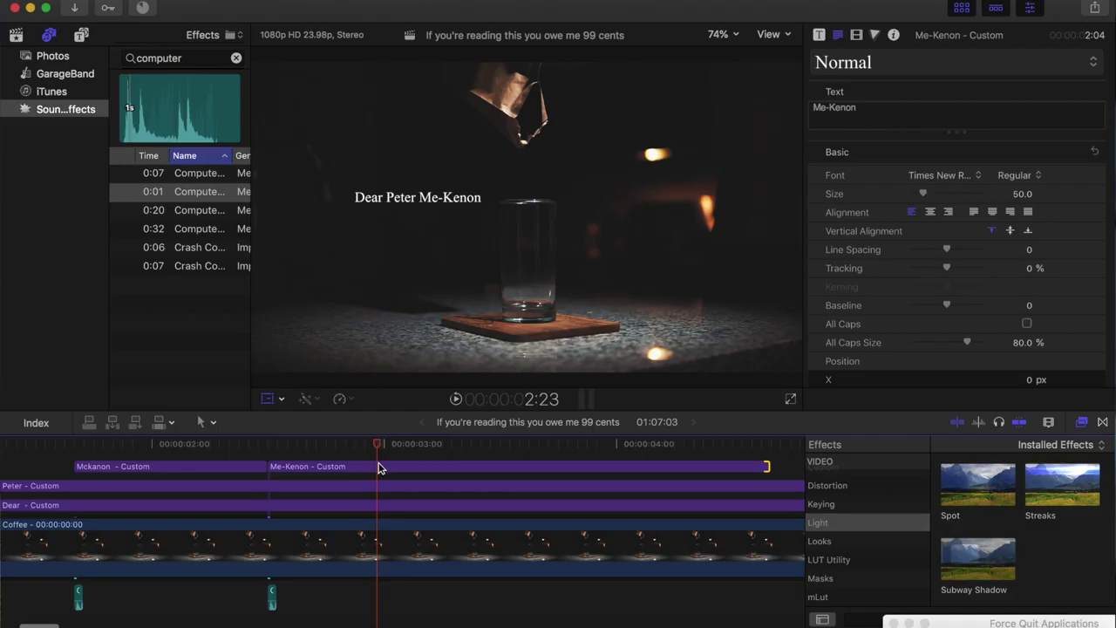
Split the hyphenated surname title at 2:23, 3:01 and 3:03, adding one more period to the text of each successive piece.
{"action": "left_click", "coordinate": [379, 468]}
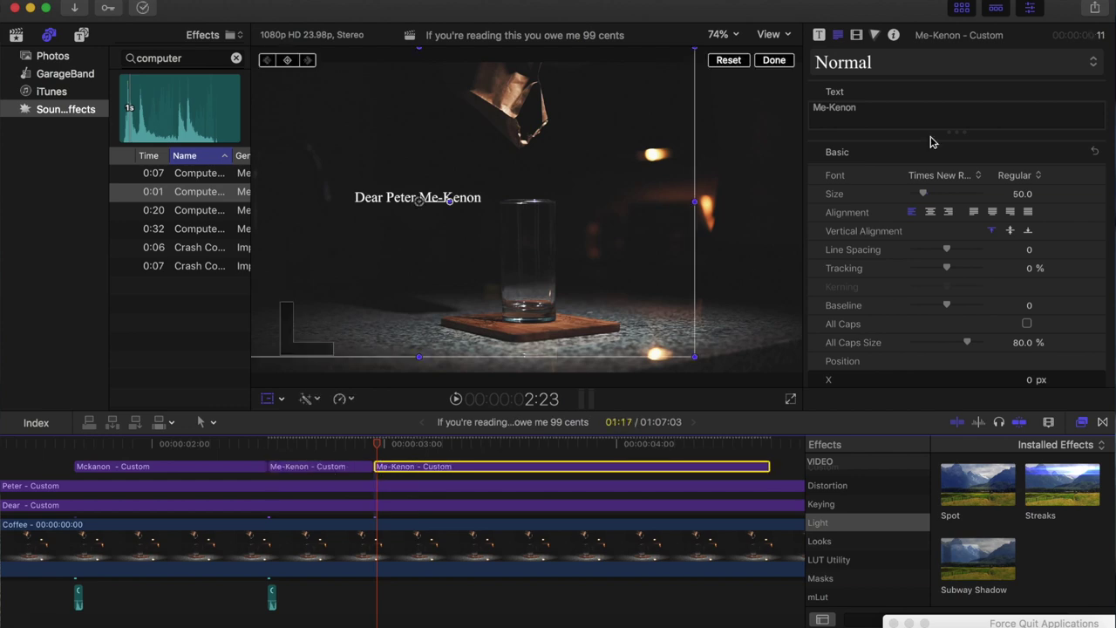
{"action": "left_click", "coordinate": [882, 108]}
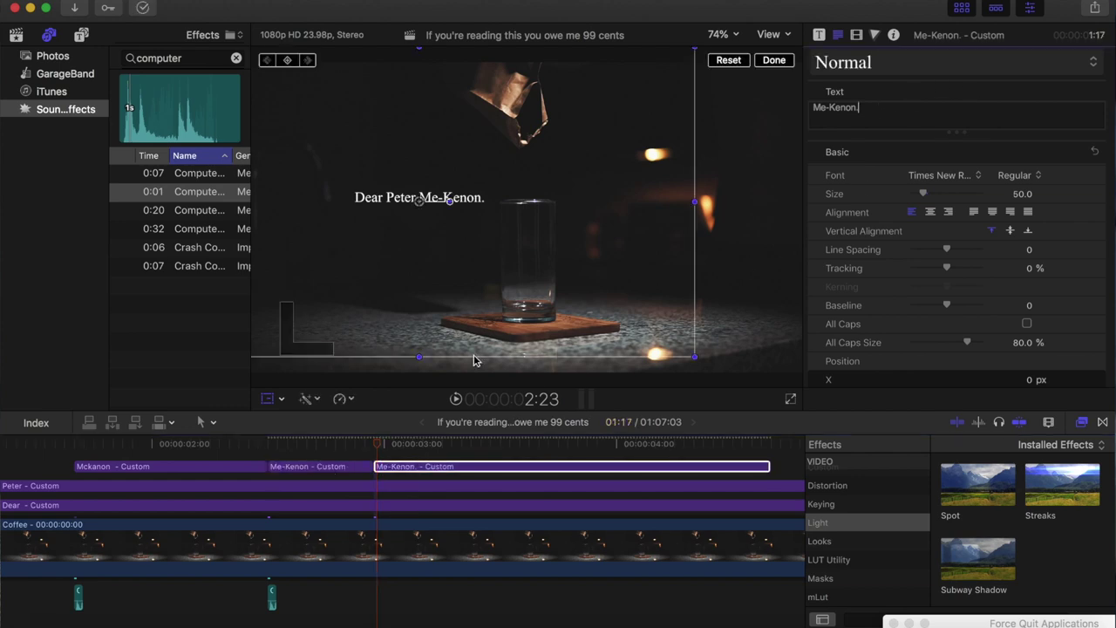
{"action": "left_click", "coordinate": [377, 449]}
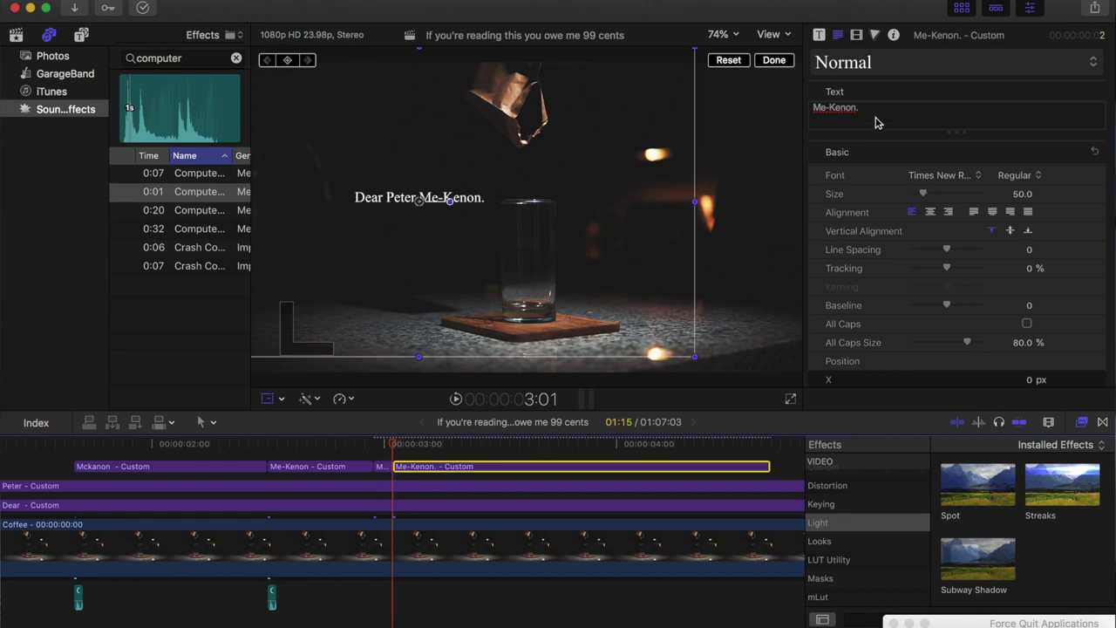
{"action": "left_click", "coordinate": [401, 446]}
{"action": "key", "text": "super+b"}
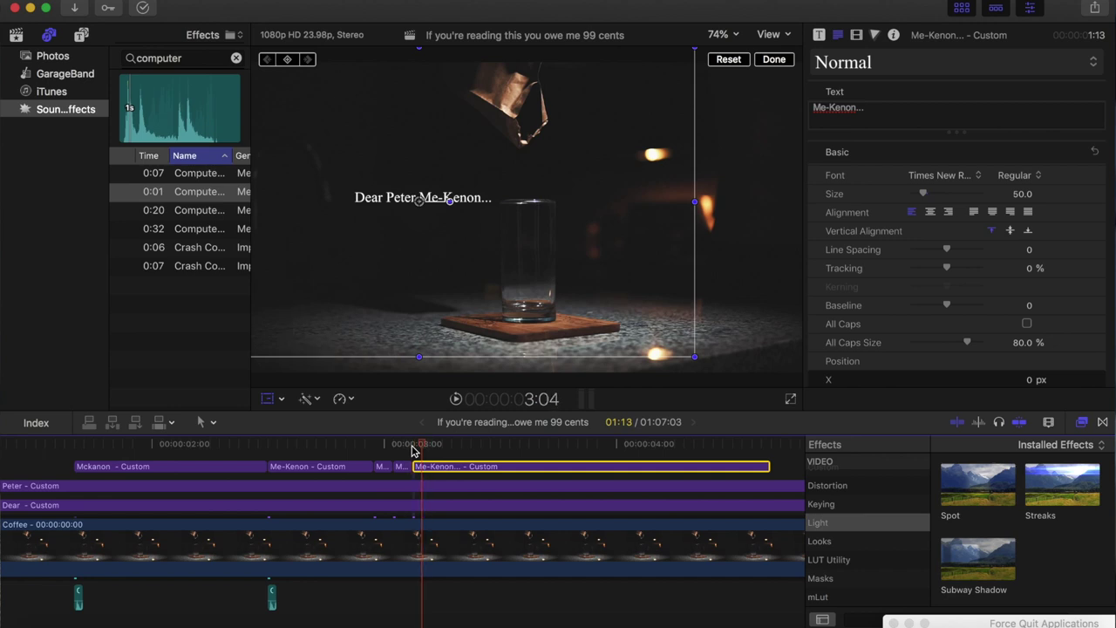
Split the three-period title at 3:08, add a question mark to the last piece's text, and play the sequence from before the periods.
{"action": "key", "text": "super+b"}
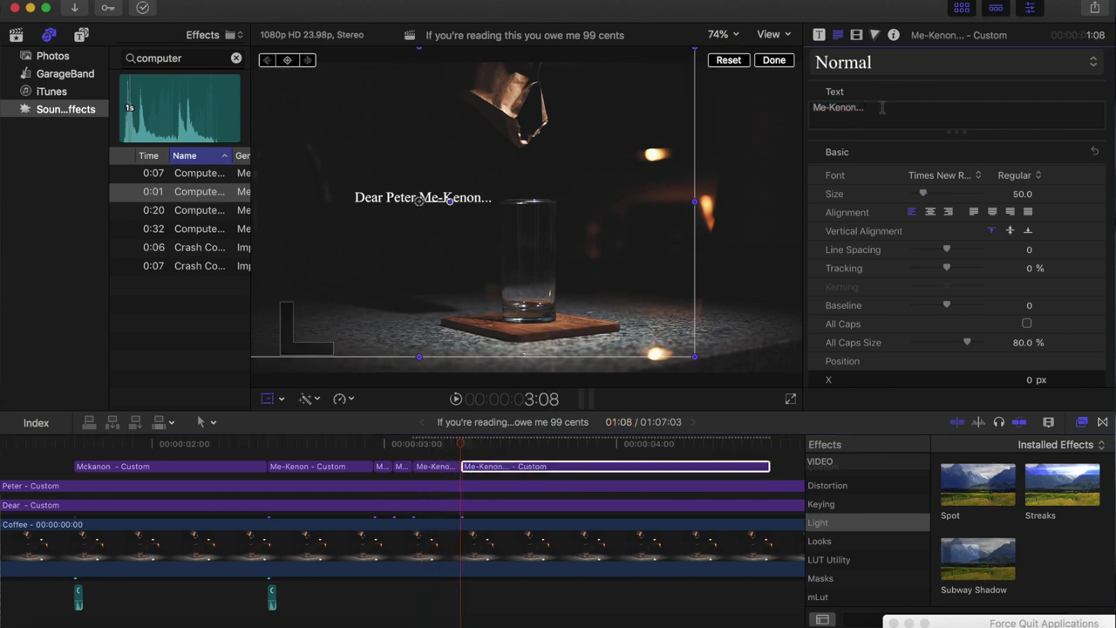
{"action": "left_click", "coordinate": [312, 445]}
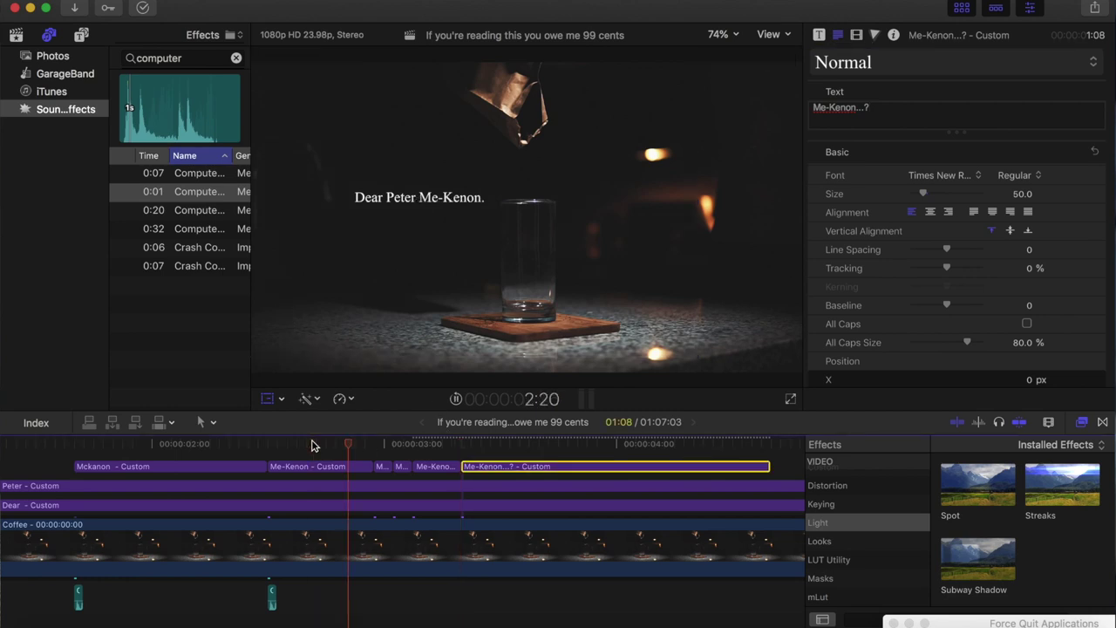